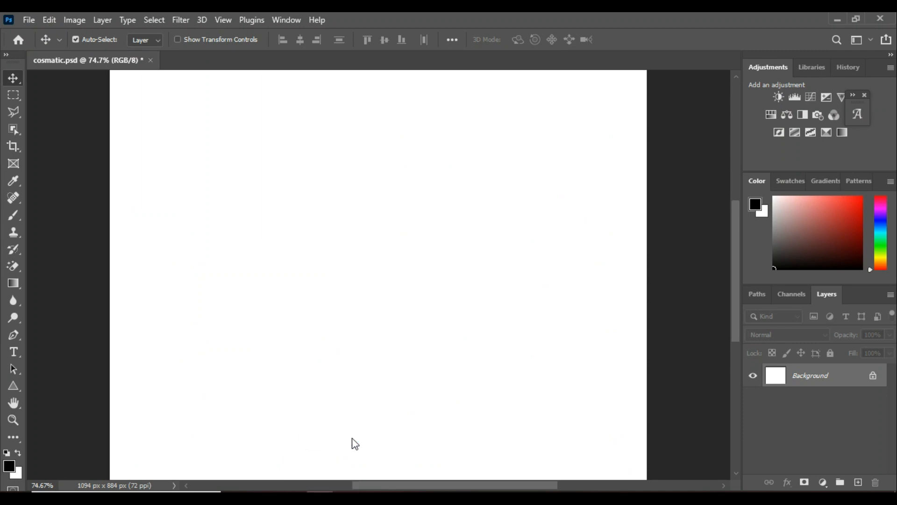
Place the blurred green image with the white wood surface across the canvas width, shifted to its lower part
{"action": "left_click_drag", "start_coordinate": [451, 366], "coordinate": [482, 383]}
{"action": "scroll", "coordinate": [486, 373], "scroll_direction": "up", "scroll_amount": 2}
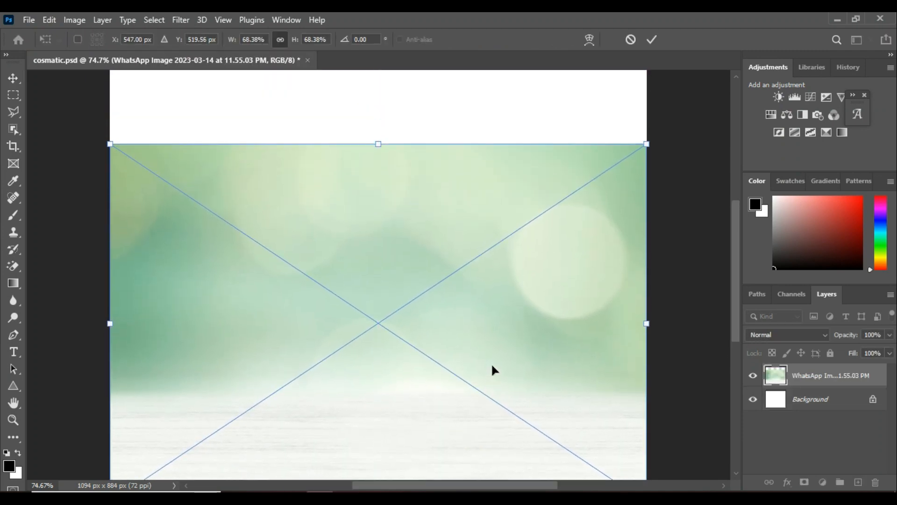
{"action": "left_click", "coordinate": [55, 484]}
{"action": "left_click", "coordinate": [367, 352]}
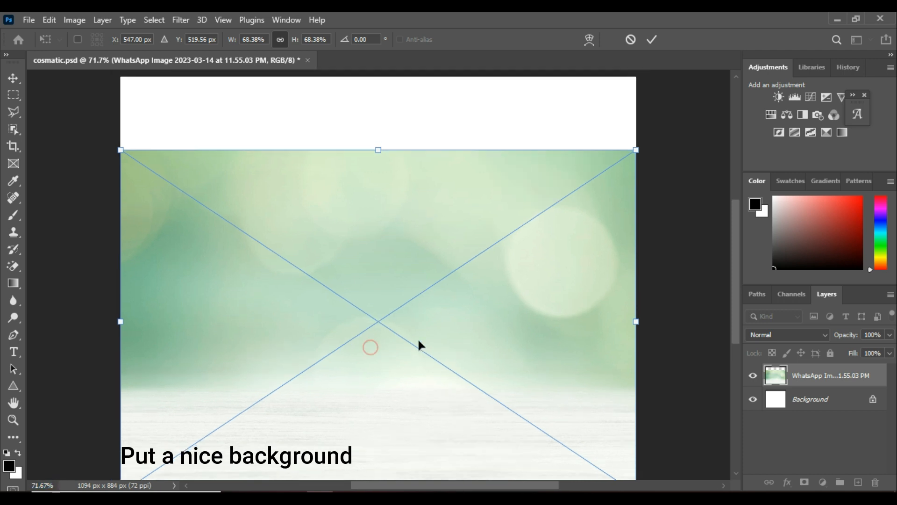
{"action": "left_click", "coordinate": [531, 302]}
{"action": "left_click_drag", "start_coordinate": [507, 395], "coordinate": [507, 404]}
{"action": "left_click", "coordinate": [653, 39]}
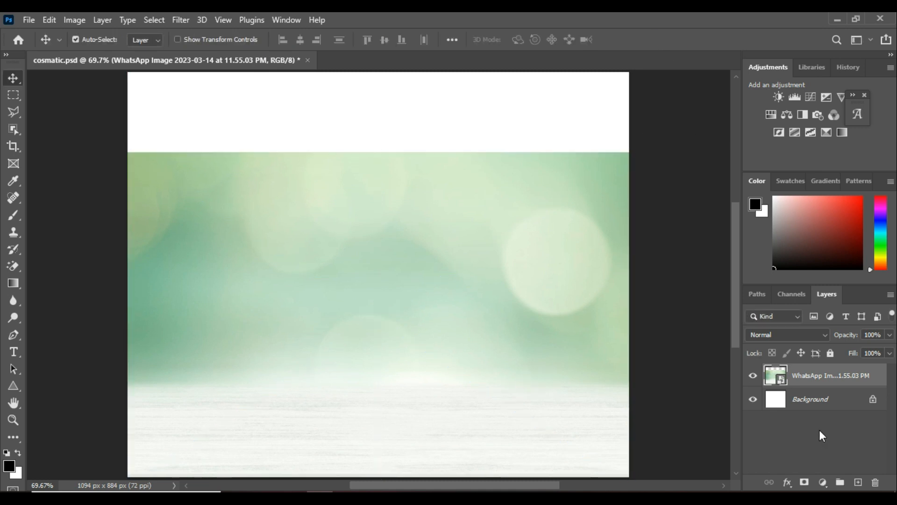
Add a layer mask to the placed background and paint out its green area with a soft 291 px black brush at 56% flow
{"action": "left_click", "coordinate": [805, 482]}
{"action": "left_click", "coordinate": [13, 215]}
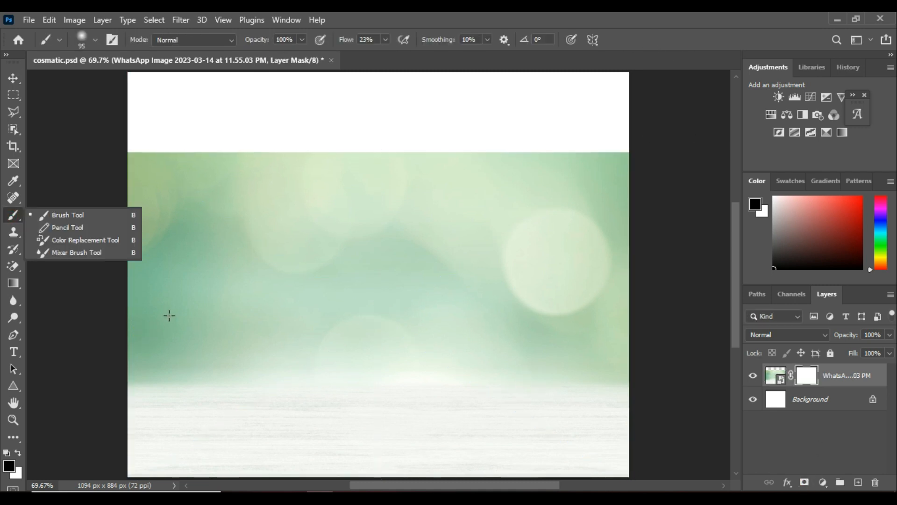
{"action": "left_click", "coordinate": [94, 40]}
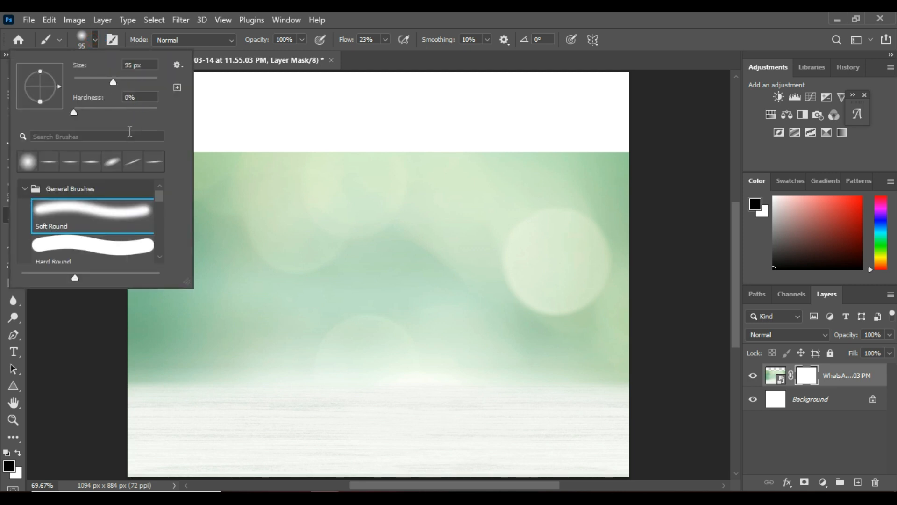
{"action": "mouse_move", "coordinate": [278, 182]}
{"action": "left_mouse_down"}
{"action": "mouse_move", "coordinate": [449, 185]}
{"action": "mouse_move", "coordinate": [307, 166]}
{"action": "mouse_move", "coordinate": [580, 183]}
{"action": "left_mouse_up"}
{"action": "left_click_drag", "start_coordinate": [362, 43], "coordinate": [373, 43]}
{"action": "mouse_move", "coordinate": [179, 155]}
{"action": "left_mouse_down"}
{"action": "mouse_move", "coordinate": [739, 184]}
{"action": "mouse_move", "coordinate": [79, 266]}
{"action": "mouse_move", "coordinate": [477, 233]}
{"action": "mouse_move", "coordinate": [631, 317]}
{"action": "mouse_move", "coordinate": [392, 283]}
{"action": "mouse_move", "coordinate": [626, 327]}
{"action": "mouse_move", "coordinate": [218, 321]}
{"action": "mouse_move", "coordinate": [687, 321]}
{"action": "mouse_move", "coordinate": [627, 356]}
{"action": "left_mouse_up"}
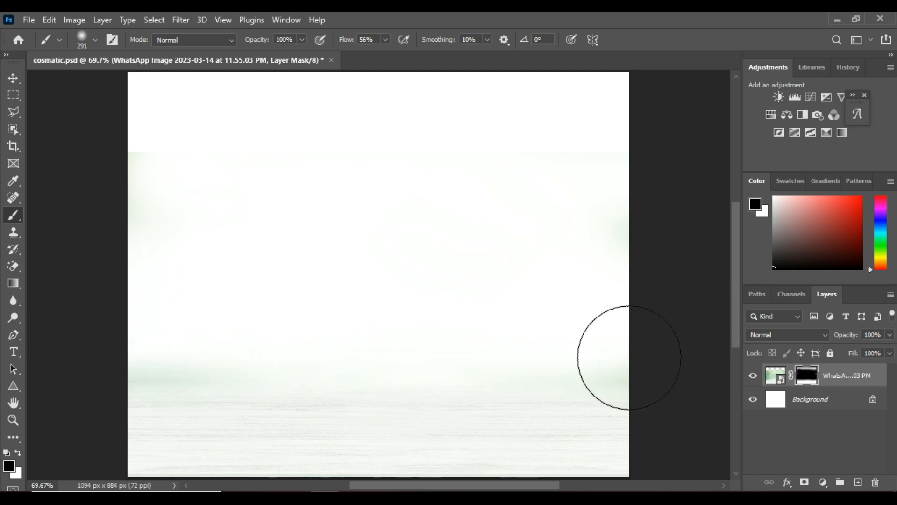
Place the foundation bottle image into the document above the masked background
{"action": "mouse_move", "coordinate": [352, 496]}
{"action": "left_click", "coordinate": [281, 450]}
{"action": "left_click_drag", "start_coordinate": [782, 201], "coordinate": [374, 396]}
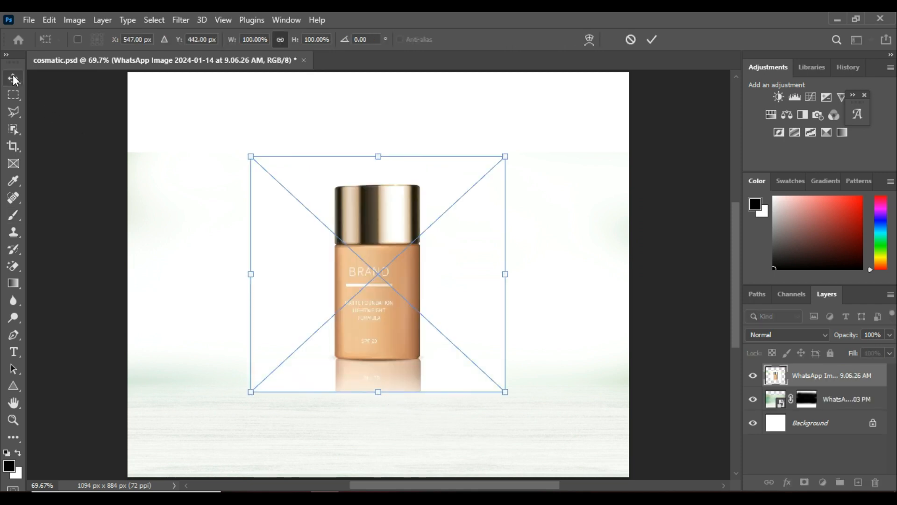
Select the bottle without its reflection using Object Selection, mask out the rest, and convert the layer to a smart object
{"action": "left_click_drag", "start_coordinate": [330, 169], "coordinate": [433, 360]}
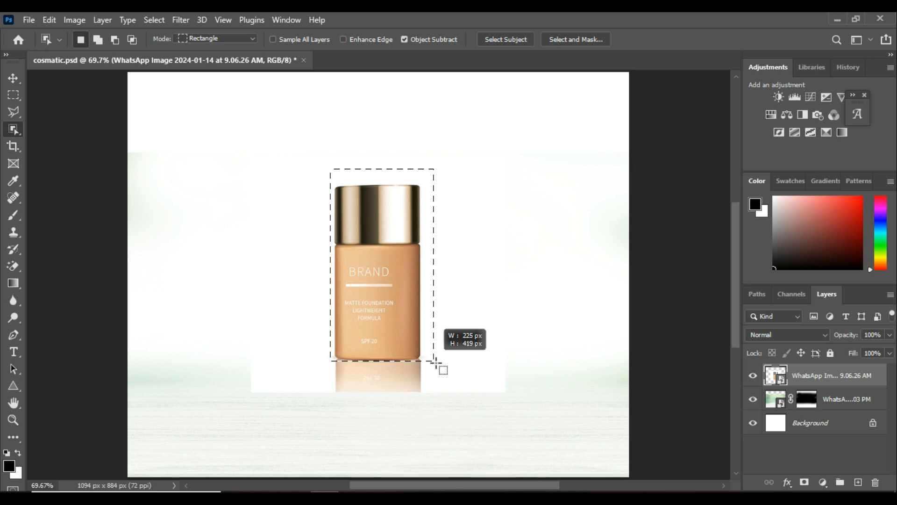
{"action": "left_click_drag", "start_coordinate": [436, 361], "coordinate": [436, 362]}
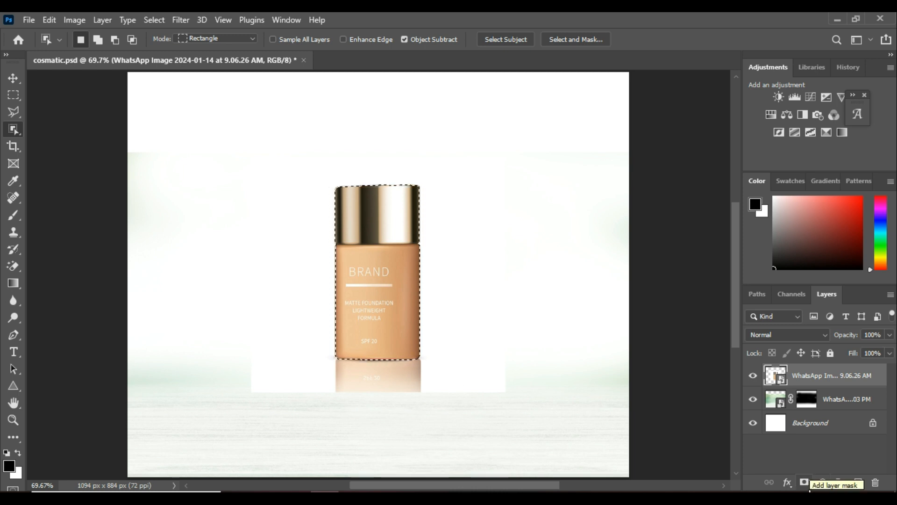
{"action": "left_click", "coordinate": [805, 482]}
{"action": "right_click", "coordinate": [835, 381]}
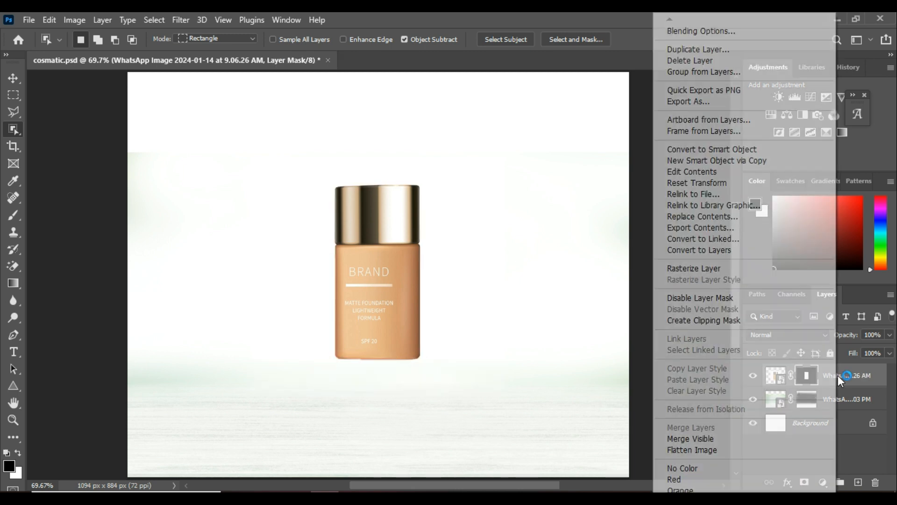
{"action": "left_click", "coordinate": [724, 148]}
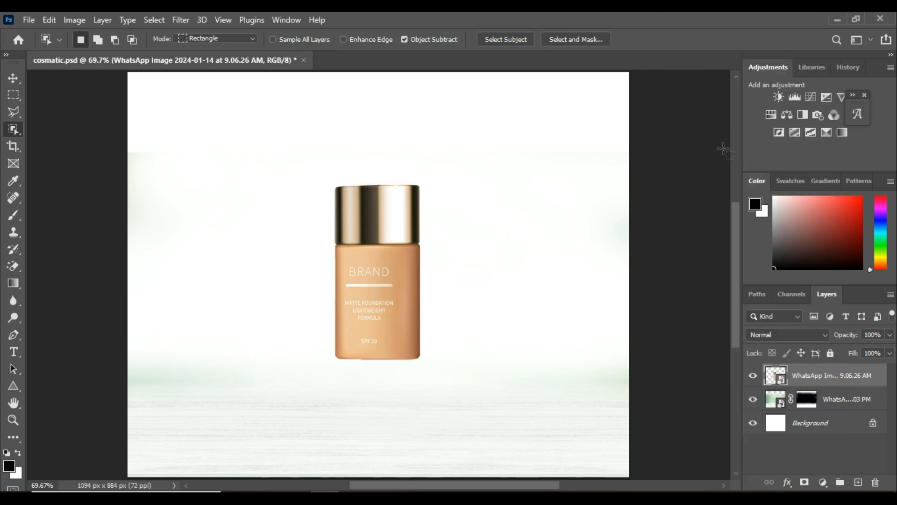
Move the bottle to the canvas's left side, enlarge it, and stand it on the wood surface
{"action": "key", "text": "v"}
{"action": "left_click_drag", "start_coordinate": [397, 247], "coordinate": [260, 305]}
{"action": "key", "text": "ctrl+t"}
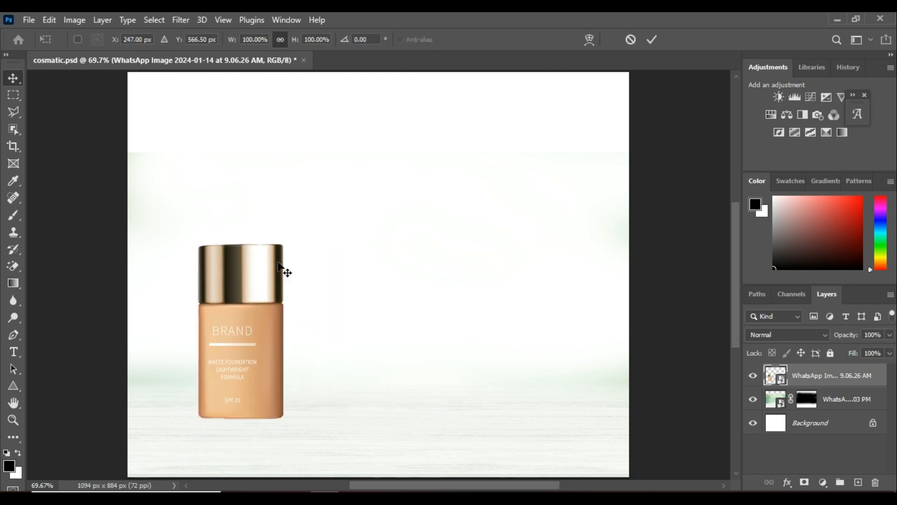
{"action": "left_click_drag", "start_coordinate": [286, 240], "coordinate": [307, 209]}
{"action": "left_click_drag", "start_coordinate": [261, 306], "coordinate": [280, 264]}
{"action": "left_click_drag", "start_coordinate": [324, 173], "coordinate": [327, 172]}
{"action": "key", "text": "Return"}
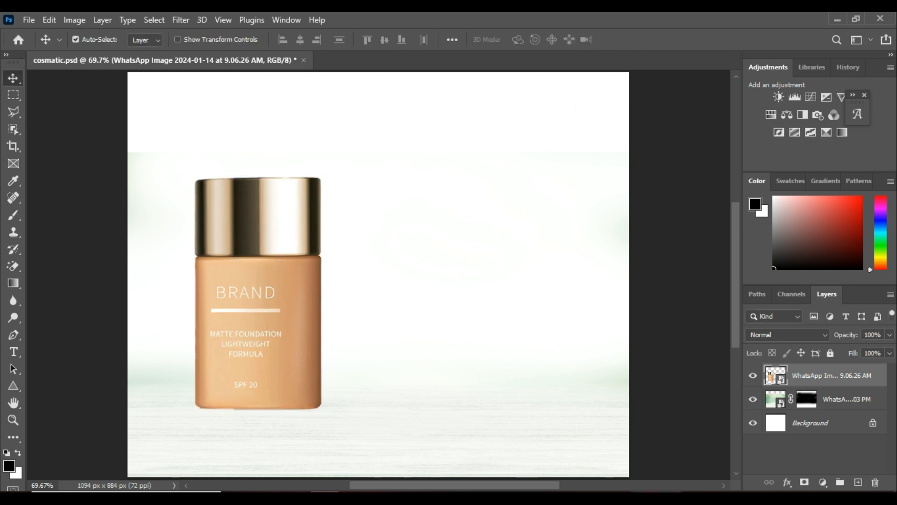
Add a Gradient Fill layer directly above the Background layer using the Foreground to Background preset
{"action": "left_click", "coordinate": [822, 422]}
{"action": "left_click", "coordinate": [823, 481]}
{"action": "left_click", "coordinate": [820, 267]}
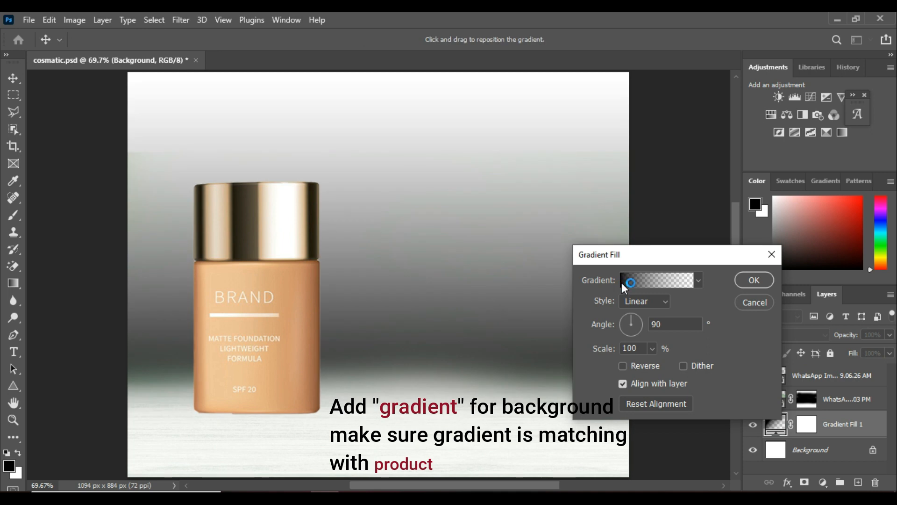
{"action": "left_click", "coordinate": [622, 282]}
{"action": "left_click", "coordinate": [592, 215]}
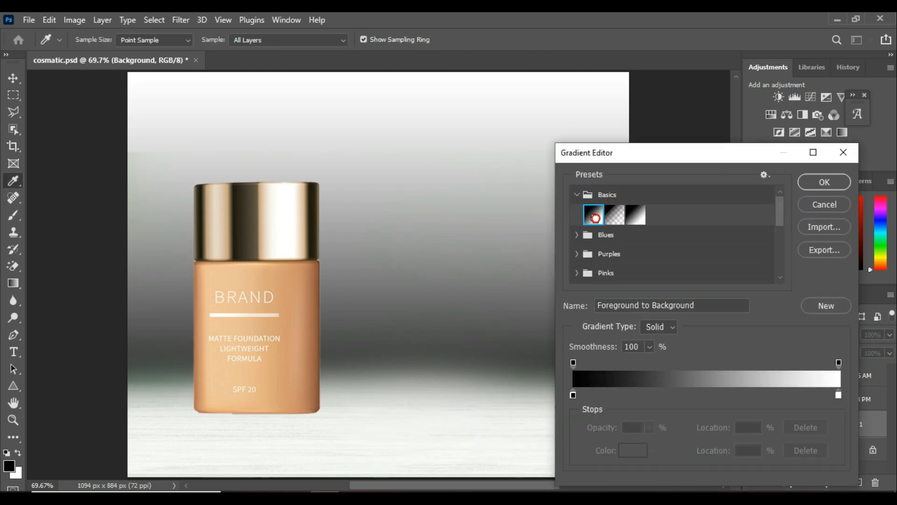
Set the gradient's start stop to brown 6f3319 and its end stop to tan e9bd90 sampled from the bottle
{"action": "left_click", "coordinate": [573, 395]}
{"action": "left_click", "coordinate": [626, 454]}
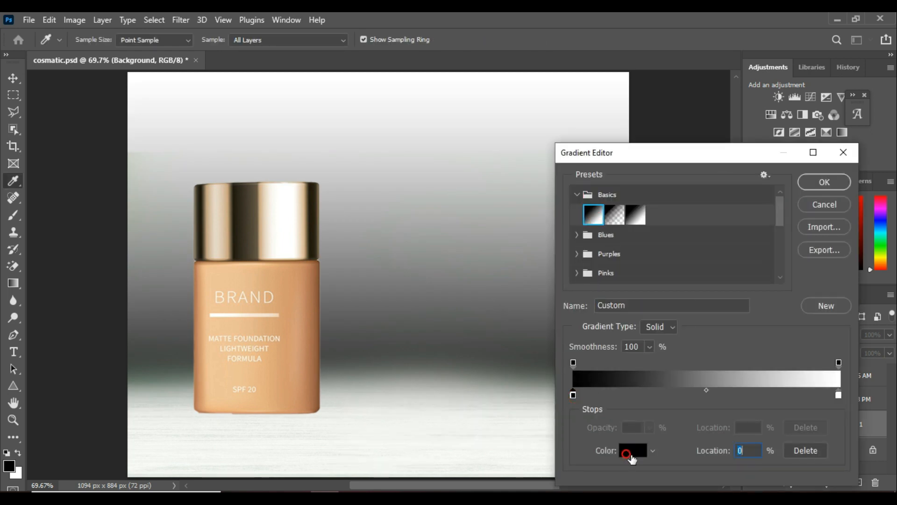
{"action": "type", "text": "6f3319"}
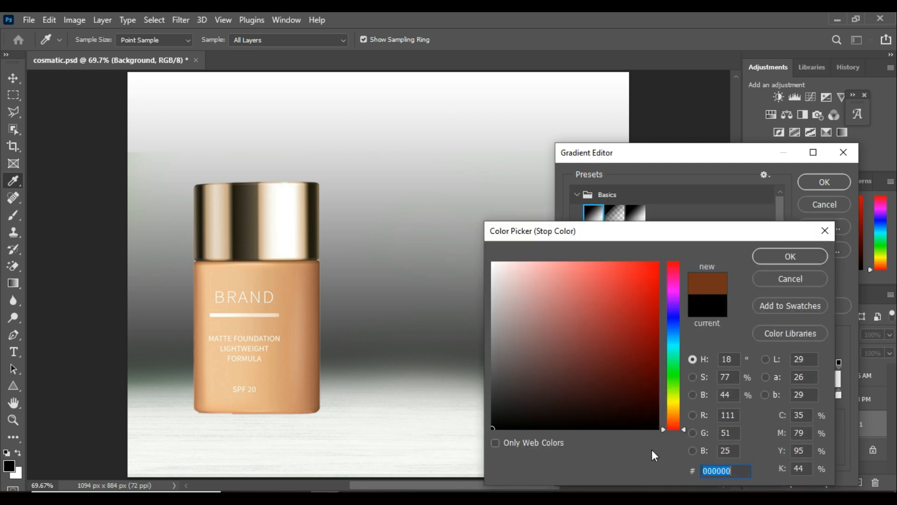
{"action": "left_click", "coordinate": [790, 256]}
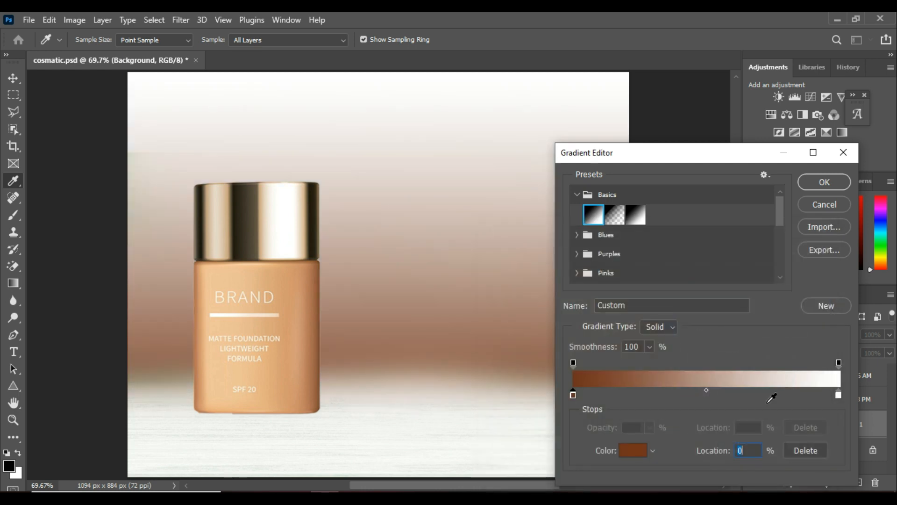
{"action": "left_click", "coordinate": [838, 395]}
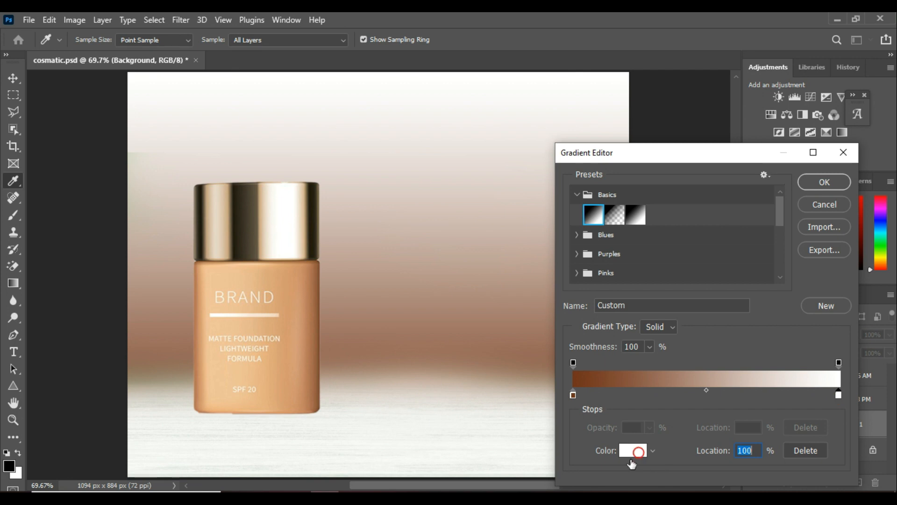
{"action": "left_click", "coordinate": [244, 321]}
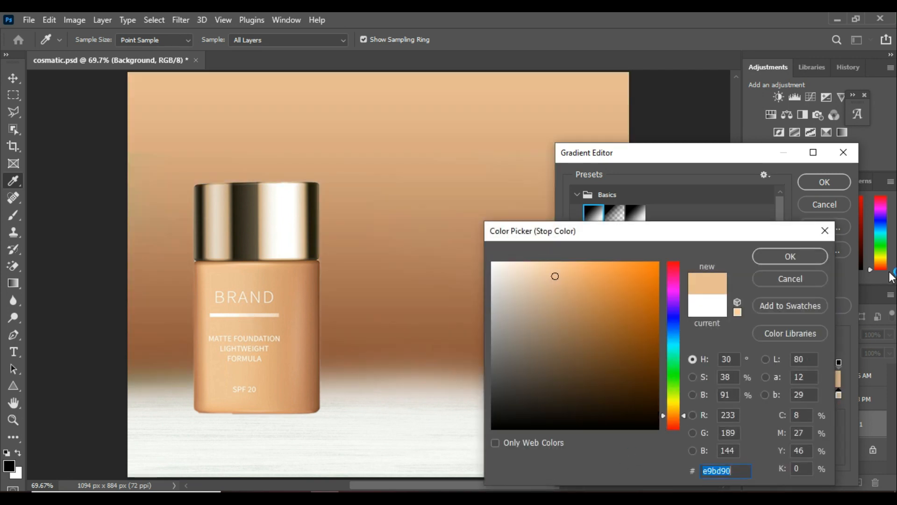
{"action": "left_click", "coordinate": [806, 256]}
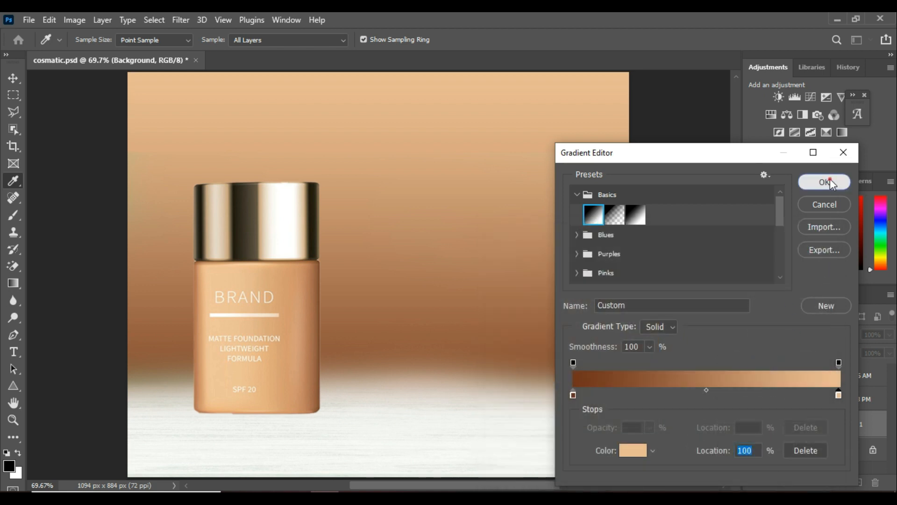
{"action": "left_click", "coordinate": [827, 182]}
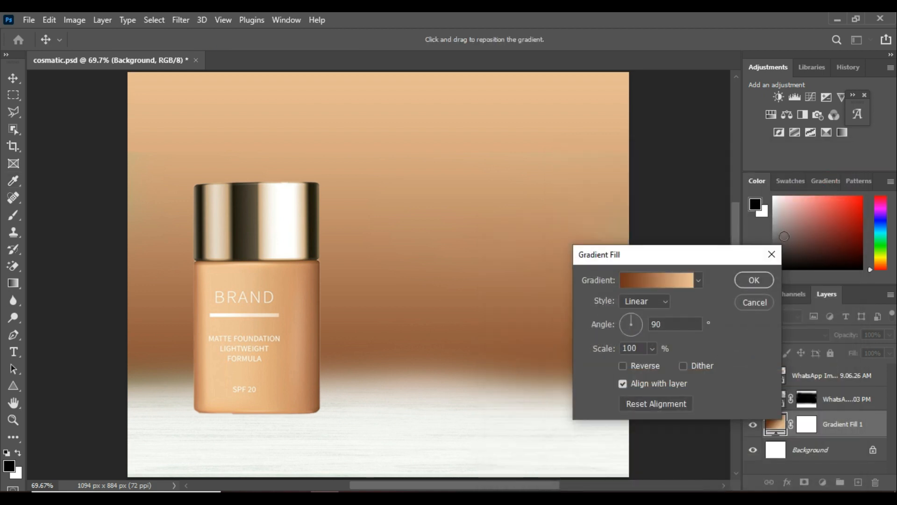
Set the linear gradient fill's angle to 112.3° and apply the fill
{"action": "left_click", "coordinate": [626, 316]}
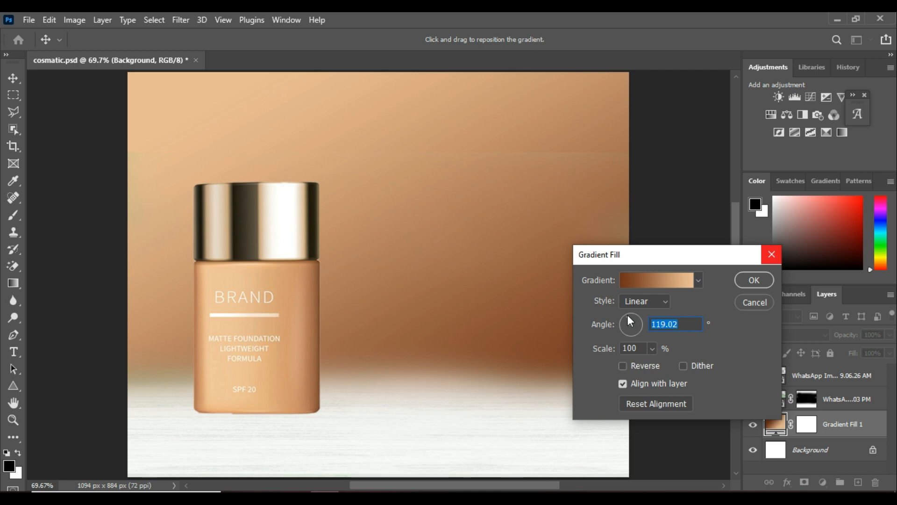
{"action": "left_click", "coordinate": [626, 315]}
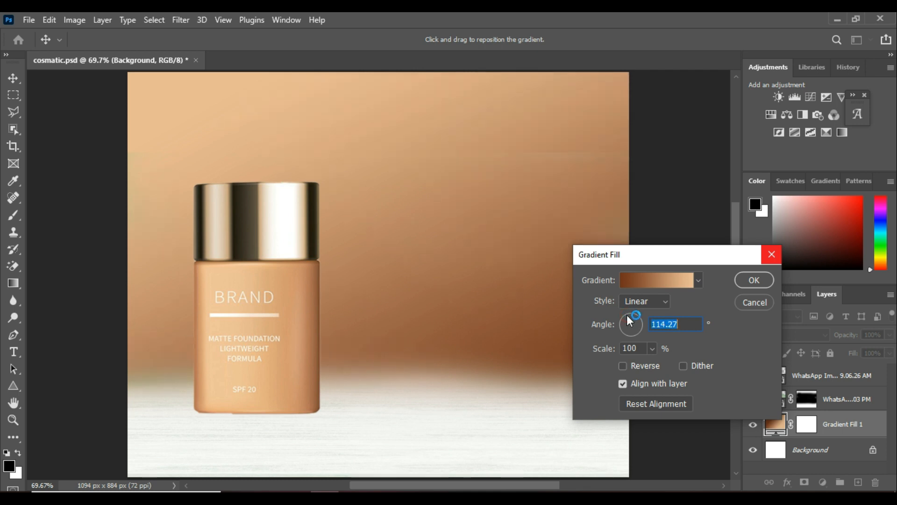
{"action": "left_click", "coordinate": [626, 315]}
{"action": "left_click", "coordinate": [625, 315]}
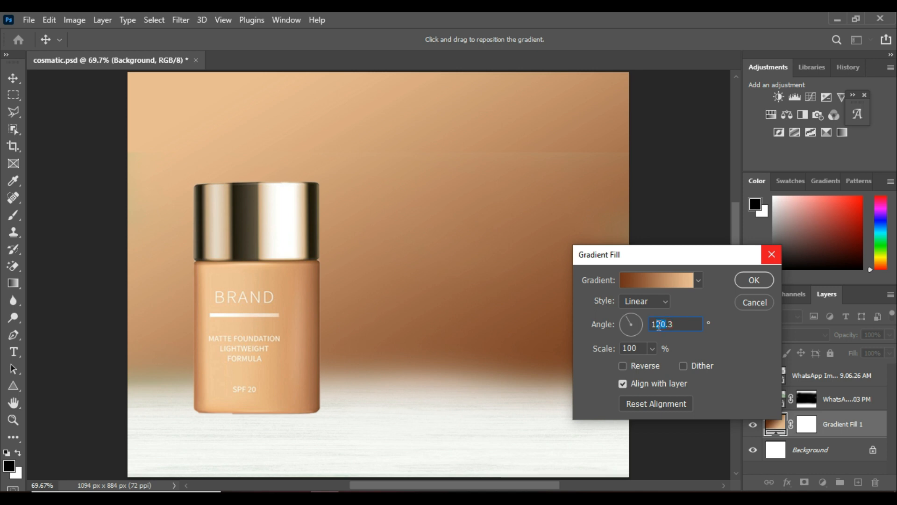
{"action": "type", "text": "12"}
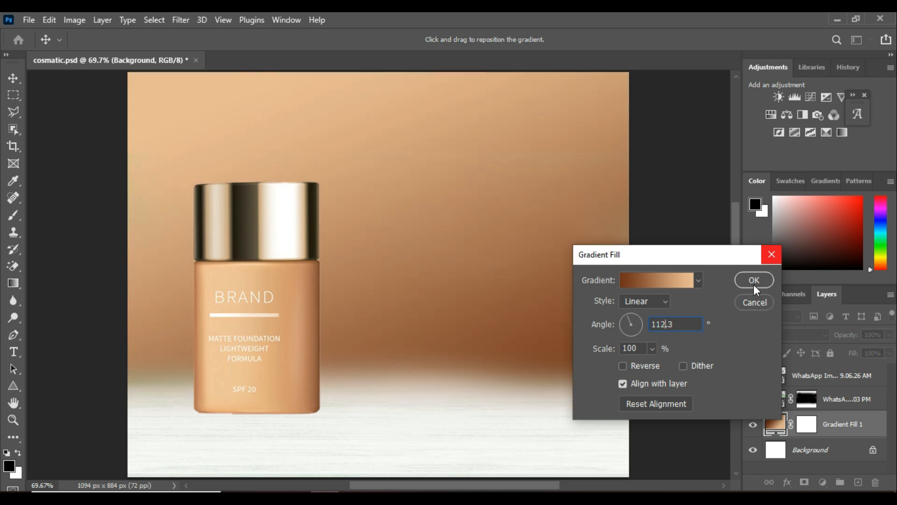
{"action": "left_click", "coordinate": [762, 279]}
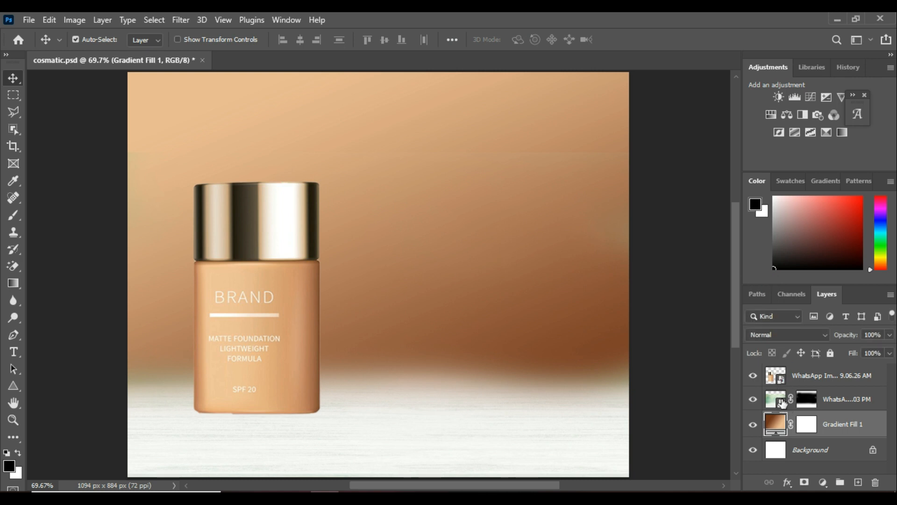
Place the glowing purple and orange wave image between the bottle and the masked wood background, covering the canvas's upper part
{"action": "left_click", "coordinate": [783, 403]}
{"action": "mouse_move", "coordinate": [354, 496]}
{"action": "left_click", "coordinate": [326, 466]}
{"action": "left_click_drag", "start_coordinate": [158, 112], "coordinate": [395, 277]}
{"action": "left_click", "coordinate": [651, 39]}
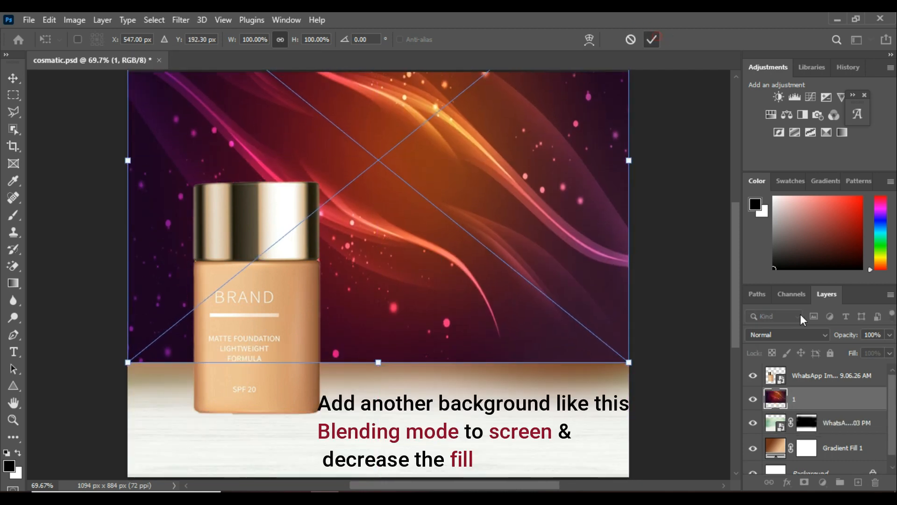
Blend the wave image in Screen mode at 33% fill and move it down slightly
{"action": "left_click", "coordinate": [822, 336]}
{"action": "left_click", "coordinate": [771, 270]}
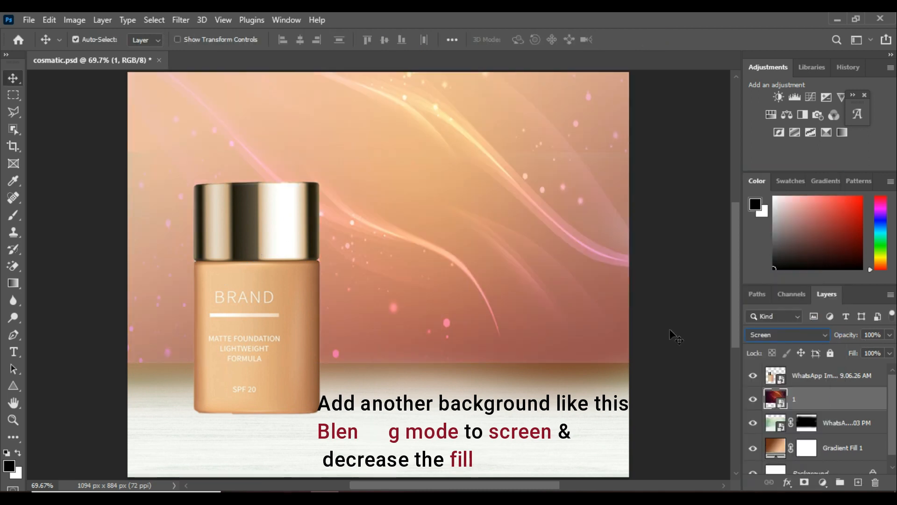
{"action": "left_click_drag", "start_coordinate": [864, 358], "coordinate": [846, 359]}
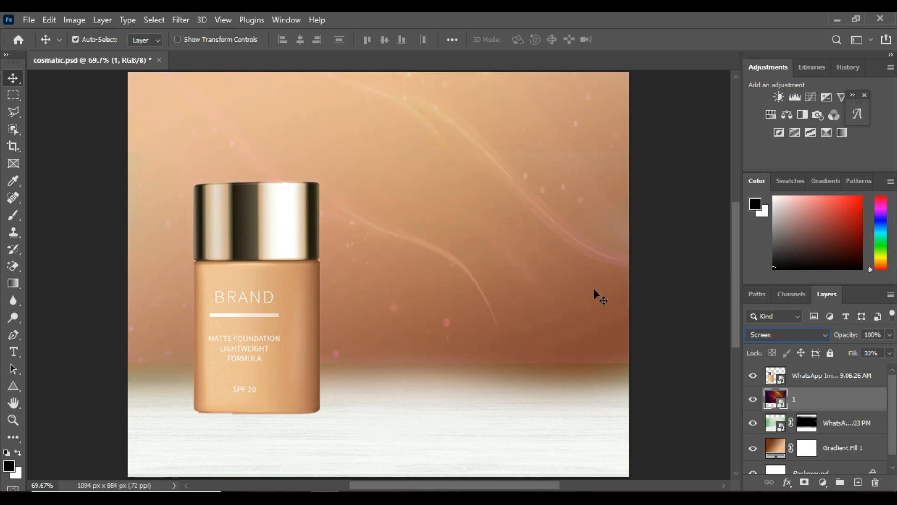
{"action": "left_click_drag", "start_coordinate": [574, 277], "coordinate": [575, 295]}
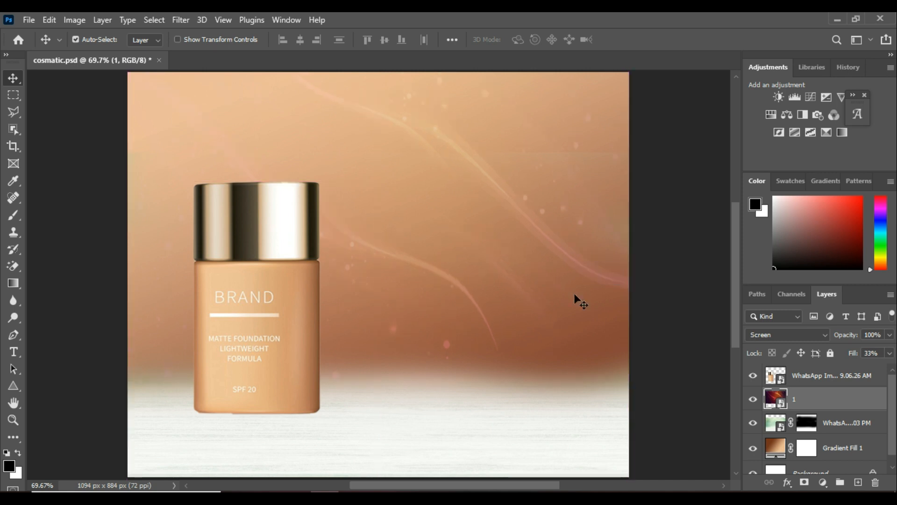
With the wave layer temporarily hidden, paint black on the wood background's mask to remove the leftover green edges
{"action": "left_click", "coordinate": [752, 400]}
{"action": "left_click", "coordinate": [812, 427]}
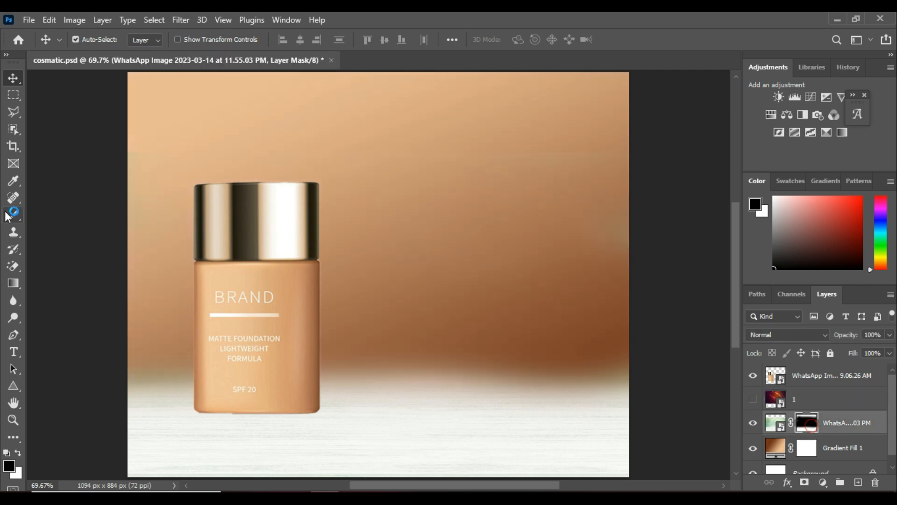
{"action": "key", "text": "s"}
{"action": "left_click", "coordinate": [95, 40]}
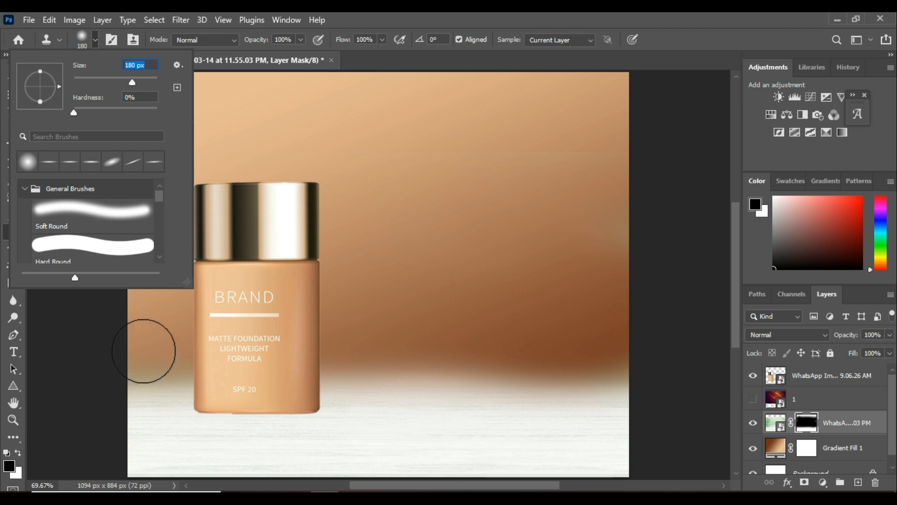
{"action": "key", "text": "b"}
{"action": "mouse_move", "coordinate": [167, 337]}
{"action": "left_mouse_down"}
{"action": "mouse_move", "coordinate": [443, 336]}
{"action": "mouse_move", "coordinate": [513, 327]}
{"action": "mouse_move", "coordinate": [691, 337]}
{"action": "mouse_move", "coordinate": [360, 330]}
{"action": "mouse_move", "coordinate": [635, 332]}
{"action": "mouse_move", "coordinate": [627, 174]}
{"action": "mouse_move", "coordinate": [190, 124]}
{"action": "mouse_move", "coordinate": [150, 210]}
{"action": "mouse_move", "coordinate": [145, 335]}
{"action": "mouse_move", "coordinate": [553, 327]}
{"action": "mouse_move", "coordinate": [741, 341]}
{"action": "mouse_move", "coordinate": [123, 111]}
{"action": "left_mouse_up"}
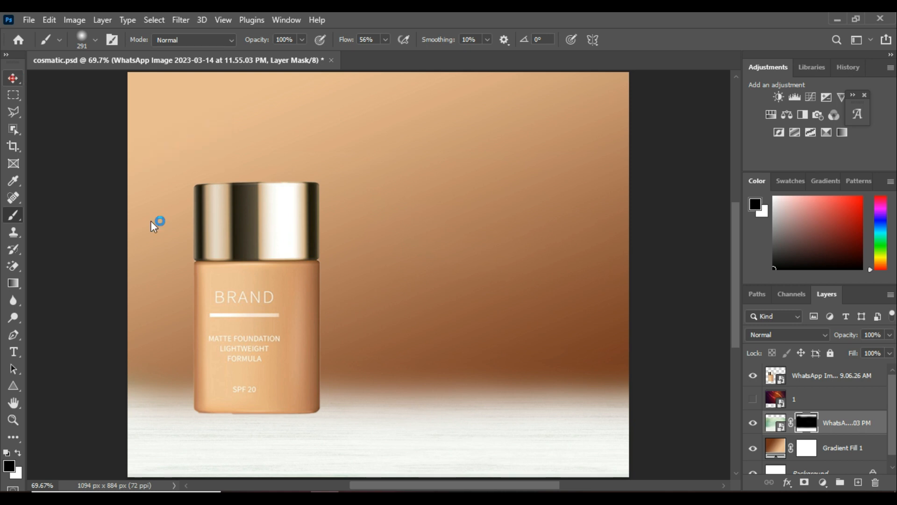
{"action": "left_click", "coordinate": [13, 78]}
{"action": "left_click", "coordinate": [758, 401]}
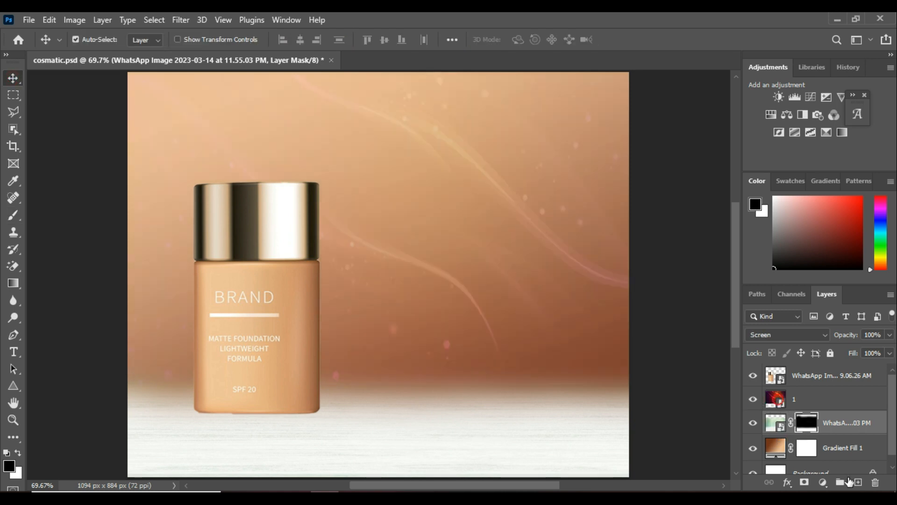
Add an empty layer directly below the bottle layer and set the foreground color to #d4c173
{"action": "left_click", "coordinate": [858, 482]}
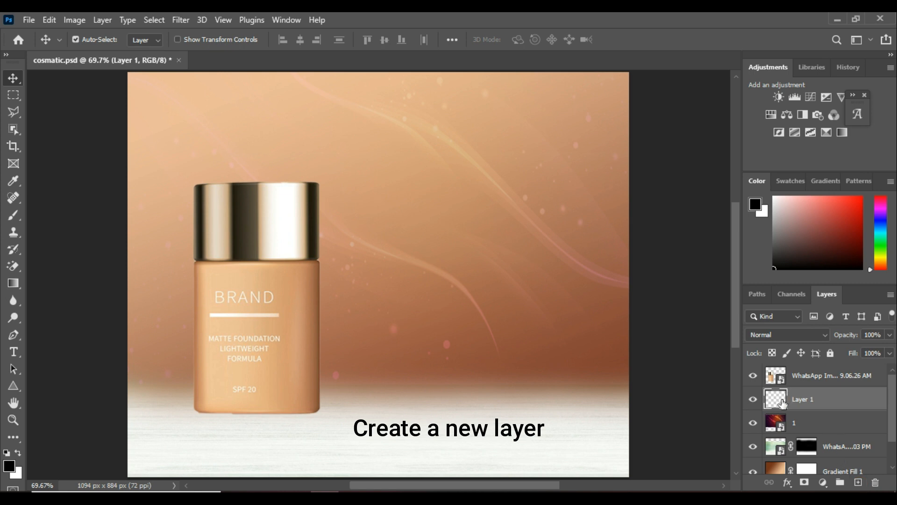
{"action": "left_click", "coordinate": [10, 466]}
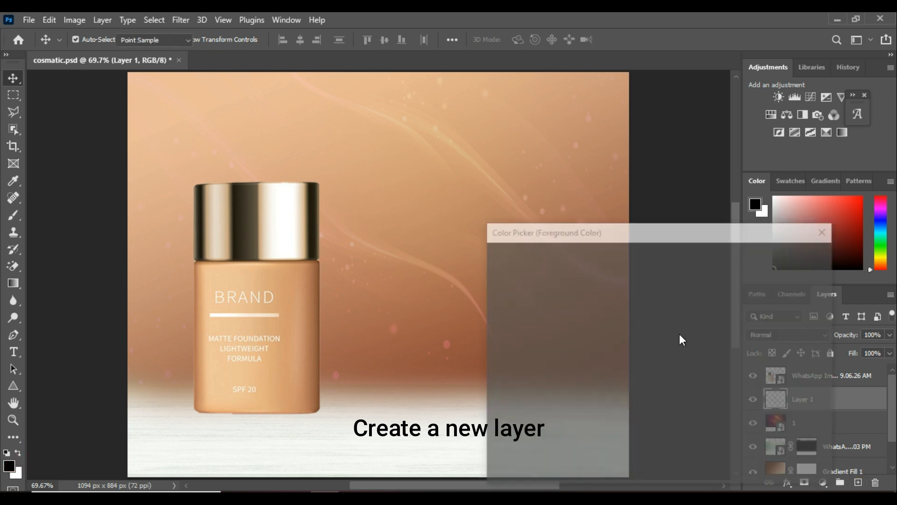
{"action": "left_click_drag", "start_coordinate": [653, 308], "coordinate": [658, 292]}
{"action": "left_click_drag", "start_coordinate": [663, 429], "coordinate": [663, 407]}
{"action": "left_click", "coordinate": [563, 281]}
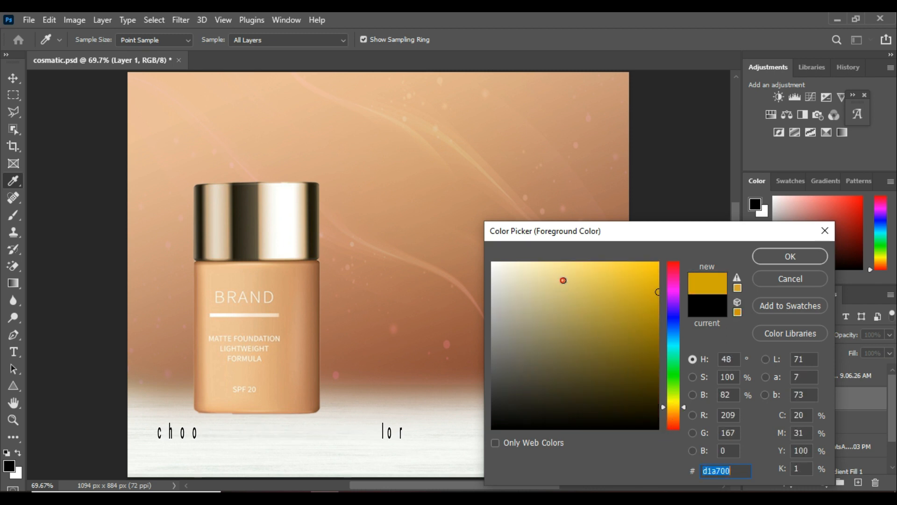
{"action": "left_click", "coordinate": [569, 291]}
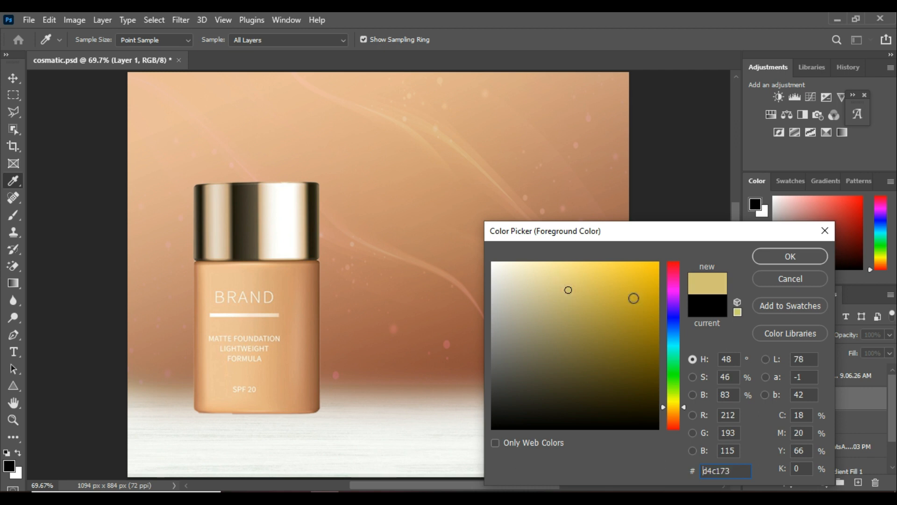
{"action": "left_click", "coordinate": [801, 259]}
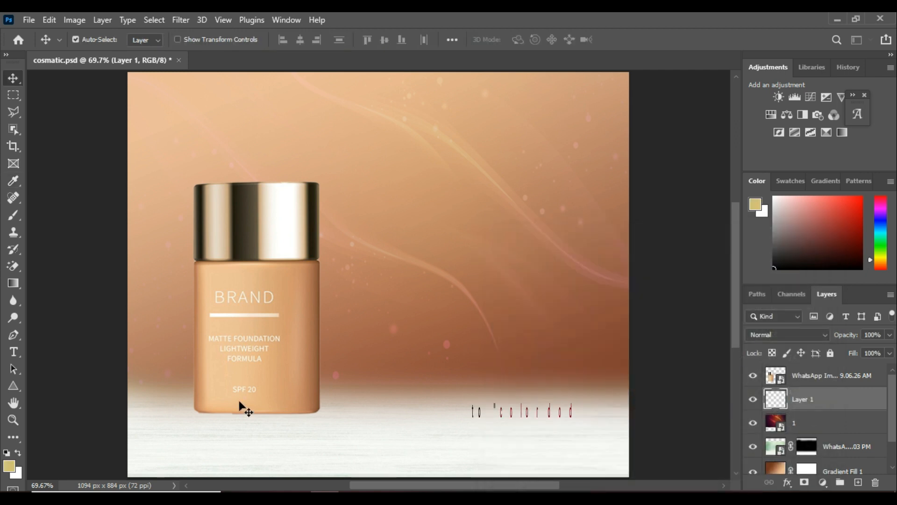
Paint a glow behind the bottle's middle with a 369 px Soft Round brush, and blend the layer in Color Dodge mode
{"action": "left_click", "coordinate": [15, 215]}
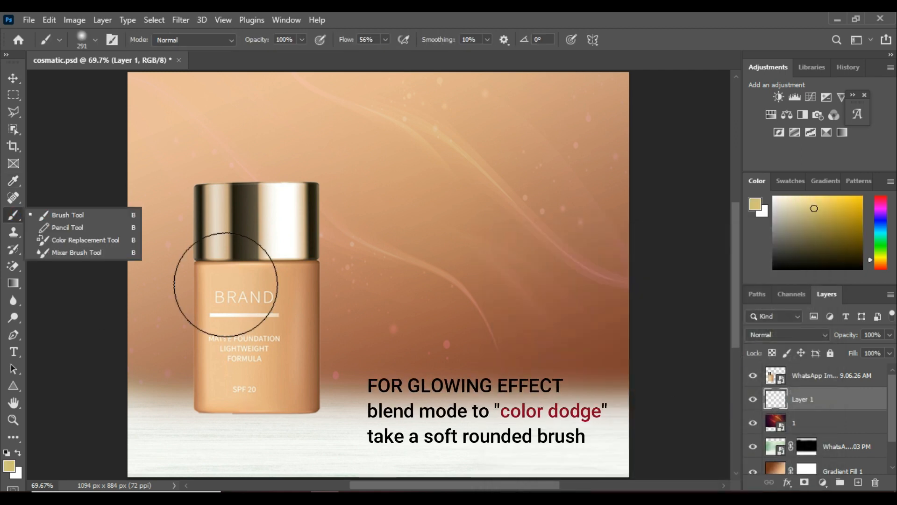
{"action": "left_click", "coordinate": [95, 42]}
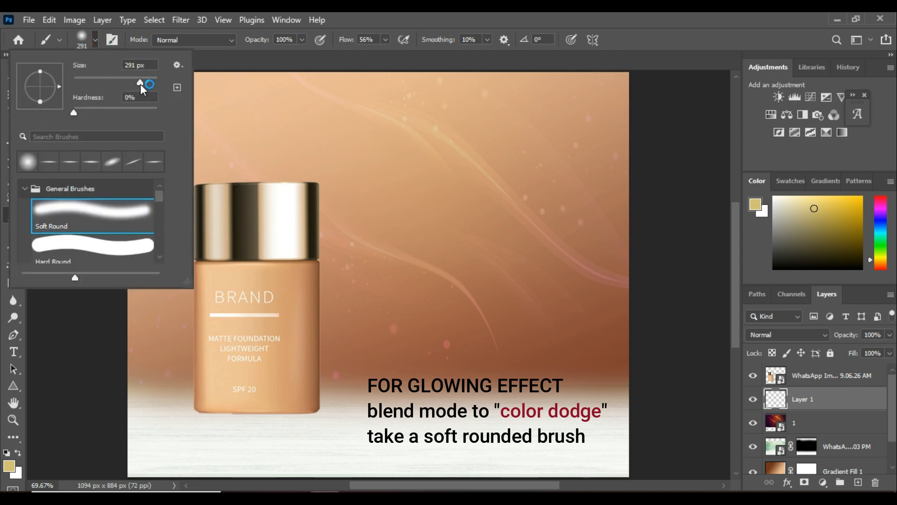
{"action": "left_click", "coordinate": [257, 296]}
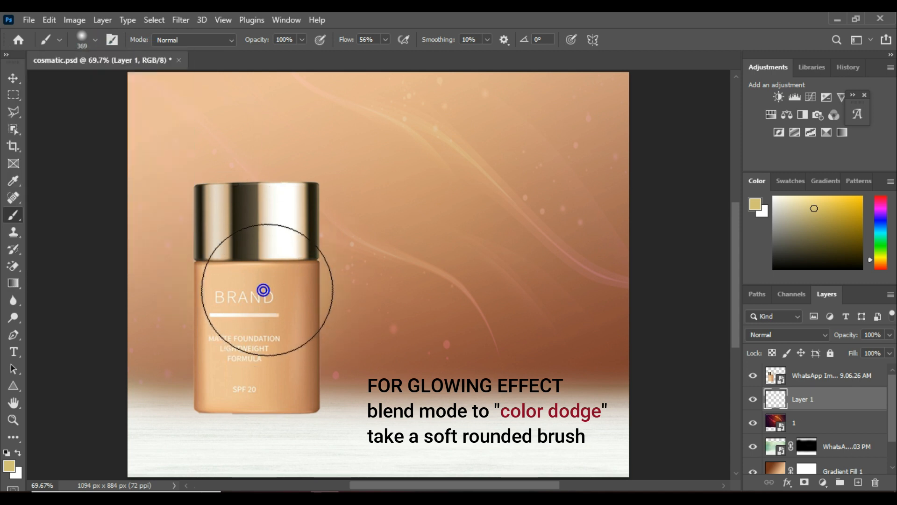
{"action": "left_click", "coordinate": [827, 335]}
{"action": "left_click", "coordinate": [773, 281]}
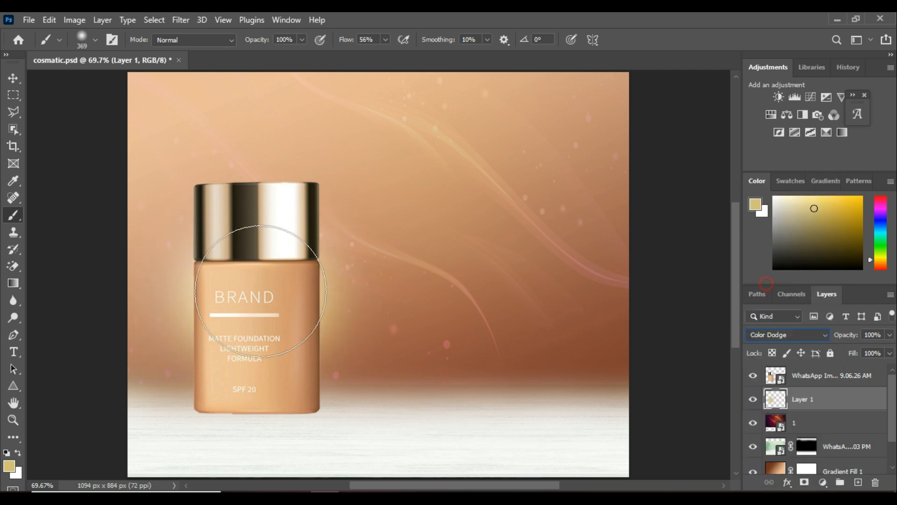
{"action": "left_click_drag", "start_coordinate": [265, 321], "coordinate": [229, 327]}
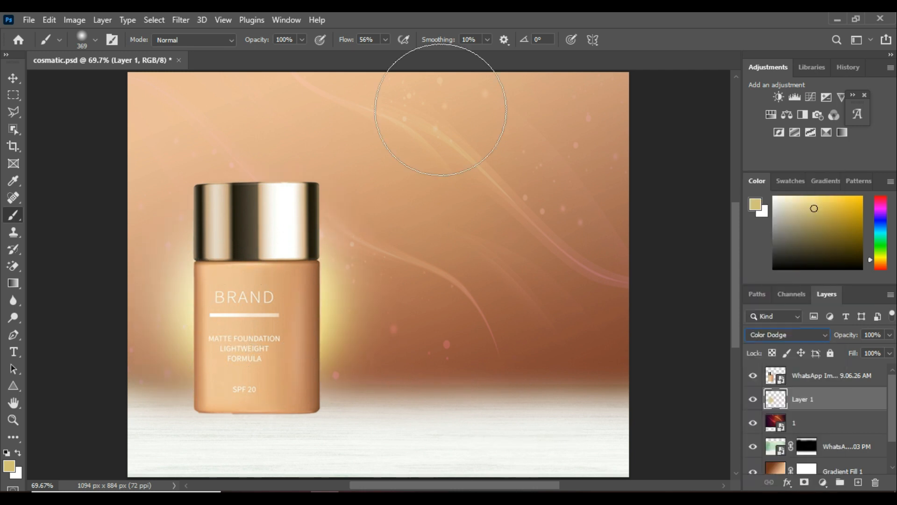
Lower the brush flow to 30% and extend the glow around the bottle's cap and lower body
{"action": "left_click_drag", "start_coordinate": [353, 42], "coordinate": [341, 42]}
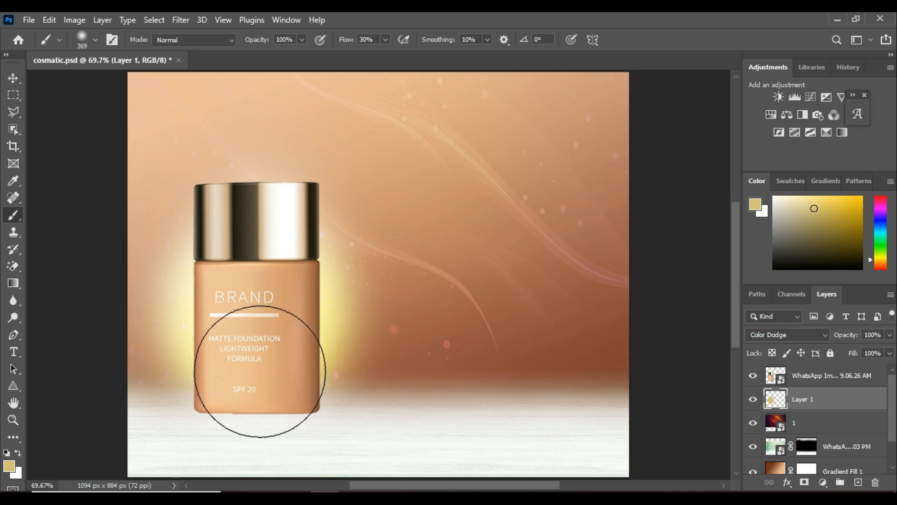
{"action": "mouse_move", "coordinate": [257, 267]}
{"action": "left_mouse_down"}
{"action": "mouse_move", "coordinate": [264, 199]}
{"action": "mouse_move", "coordinate": [248, 216]}
{"action": "mouse_move", "coordinate": [243, 254]}
{"action": "mouse_move", "coordinate": [253, 236]}
{"action": "mouse_move", "coordinate": [230, 236]}
{"action": "left_mouse_up"}
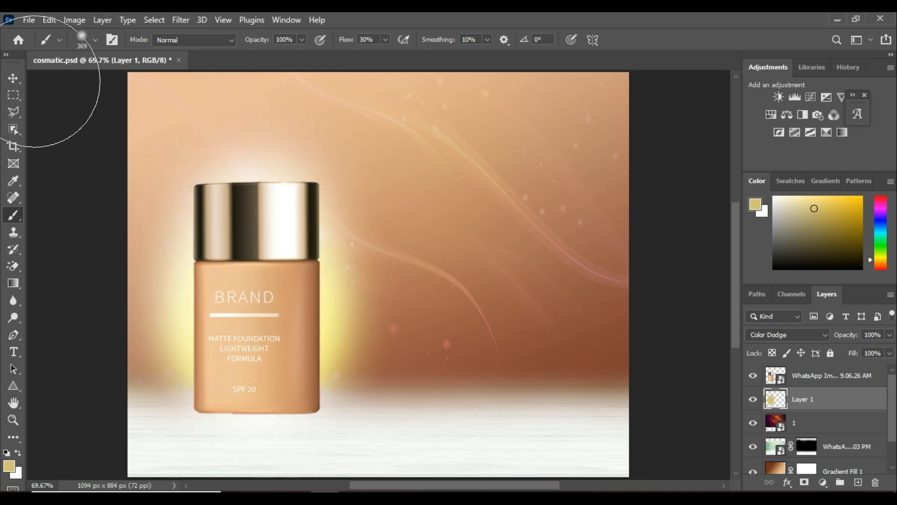
{"action": "left_click", "coordinate": [13, 80]}
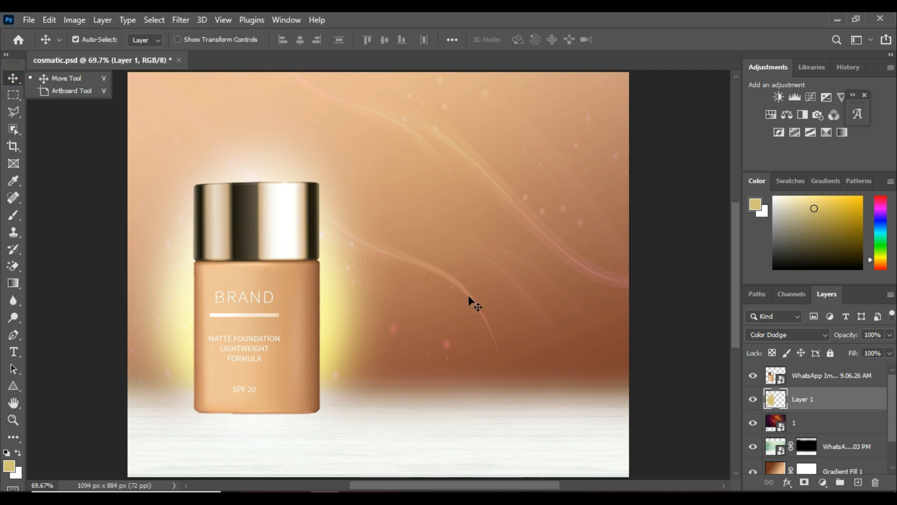
With a 51 px soft brush, dab a glowing spot on the light particle near the background's upper-right corner
{"action": "left_click", "coordinate": [11, 214]}
{"action": "left_click", "coordinate": [95, 44]}
{"action": "left_click", "coordinate": [121, 78]}
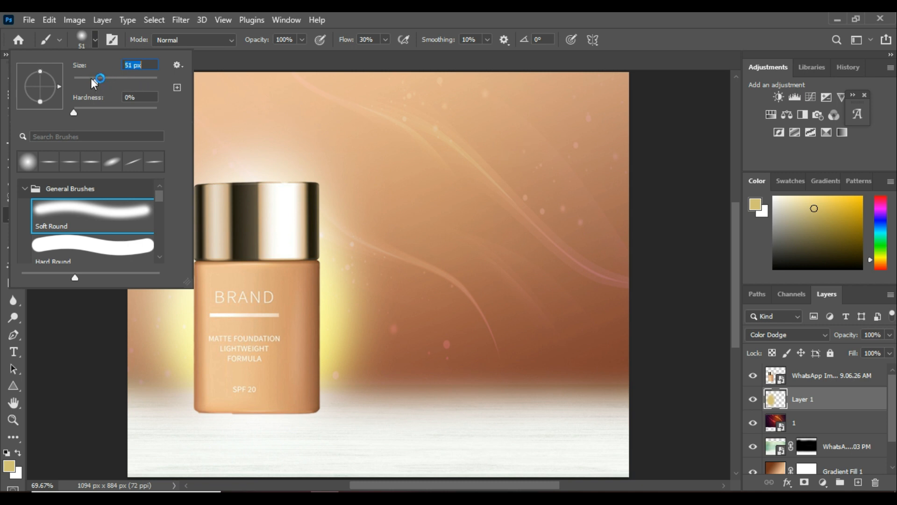
{"action": "left_click", "coordinate": [590, 119]}
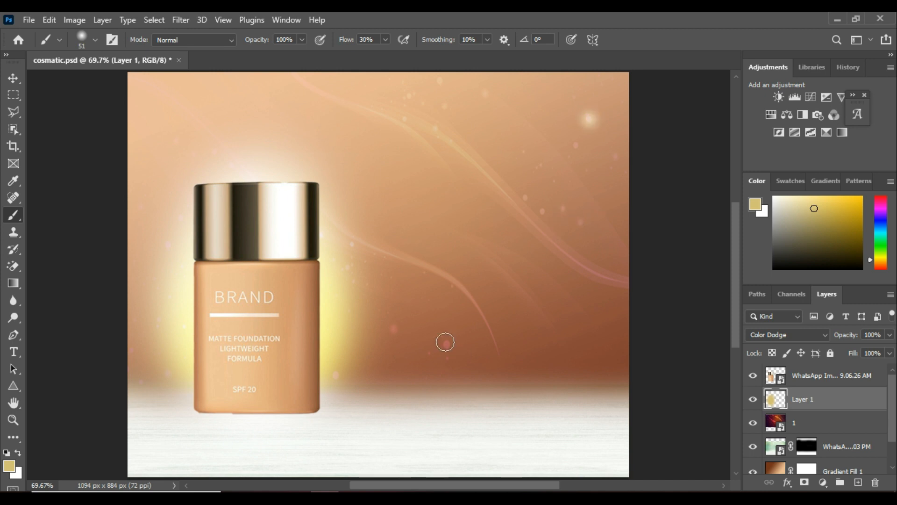
With a 34 px soft brush, dab glowing spots over the particles around the bottle and along the light waves
{"action": "left_click", "coordinate": [95, 39]}
{"action": "left_click", "coordinate": [89, 80]}
{"action": "left_click", "coordinate": [486, 96]}
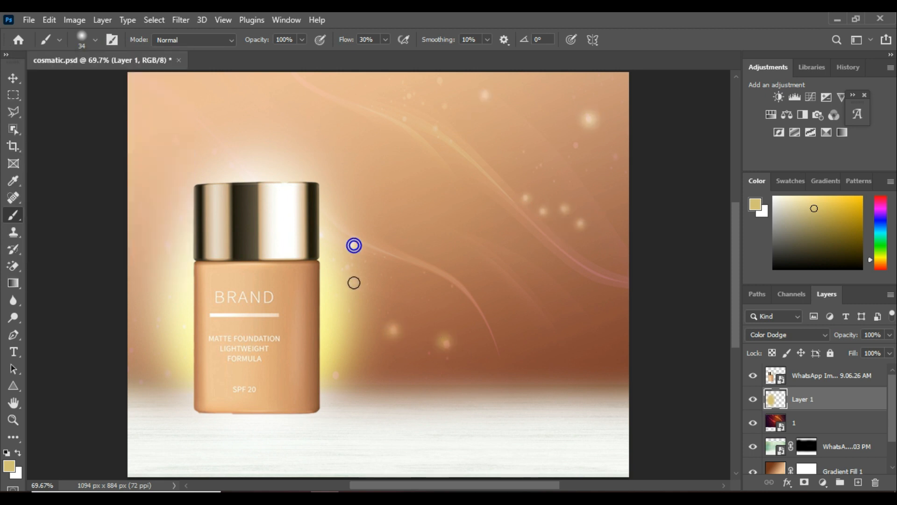
{"action": "left_click", "coordinate": [236, 126]}
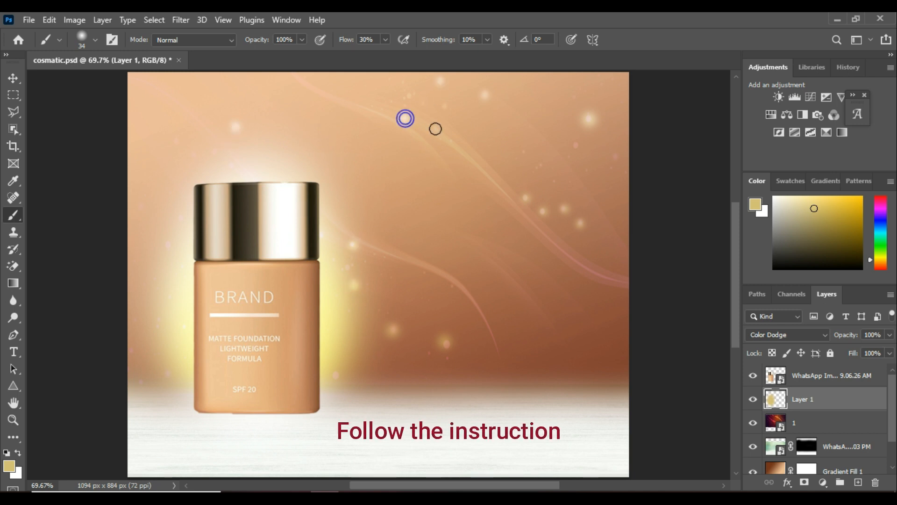
With a smaller soft brush, dab tiny glowing specks in the background to the right of the bottle
{"action": "left_click", "coordinate": [95, 39]}
{"action": "left_click", "coordinate": [83, 80]}
{"action": "left_click", "coordinate": [448, 360]}
{"action": "left_click", "coordinate": [476, 227]}
{"action": "left_click", "coordinate": [546, 318]}
With a 78 px soft brush at 12% flow, paint faint halos over the glowing spots across the background
{"action": "left_click", "coordinate": [94, 39]}
{"action": "left_click_drag", "start_coordinate": [83, 82], "coordinate": [106, 82]}
{"action": "left_click", "coordinate": [579, 317]}
{"action": "left_click", "coordinate": [95, 39]}
{"action": "left_click_drag", "start_coordinate": [345, 40], "coordinate": [336, 41]}
{"action": "right_click", "coordinate": [547, 318]}
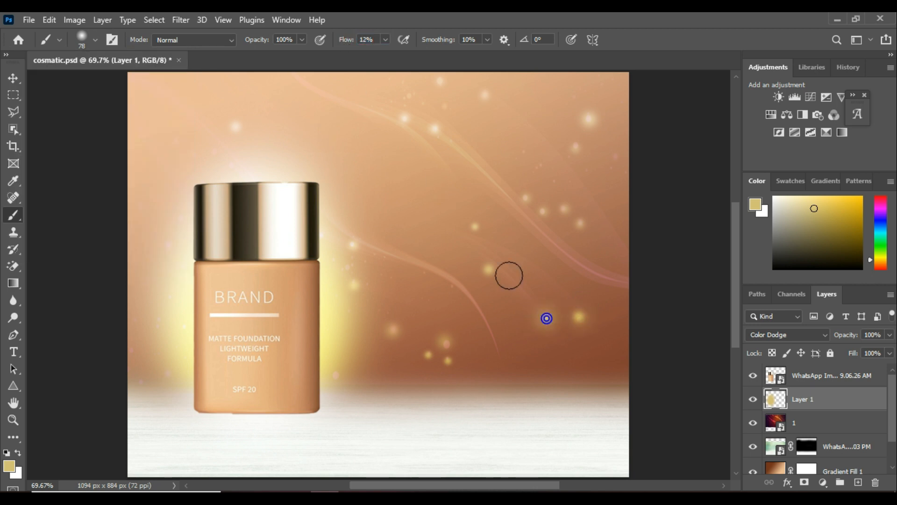
{"action": "left_click", "coordinate": [588, 119]}
{"action": "left_click", "coordinate": [447, 340]}
{"action": "left_click", "coordinate": [392, 329]}
{"action": "left_click", "coordinate": [356, 284]}
{"action": "left_click", "coordinate": [435, 129]}
{"action": "left_click", "coordinate": [489, 270]}
{"action": "left_click", "coordinate": [545, 319]}
{"action": "left_click", "coordinate": [584, 315]}
{"action": "left_click", "coordinate": [451, 367]}
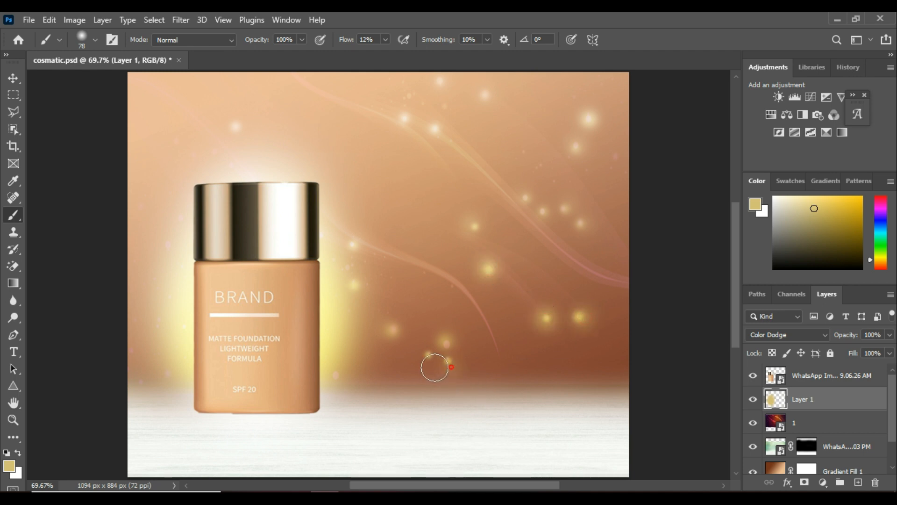
{"action": "left_click", "coordinate": [427, 354]}
{"action": "left_click", "coordinate": [11, 78]}
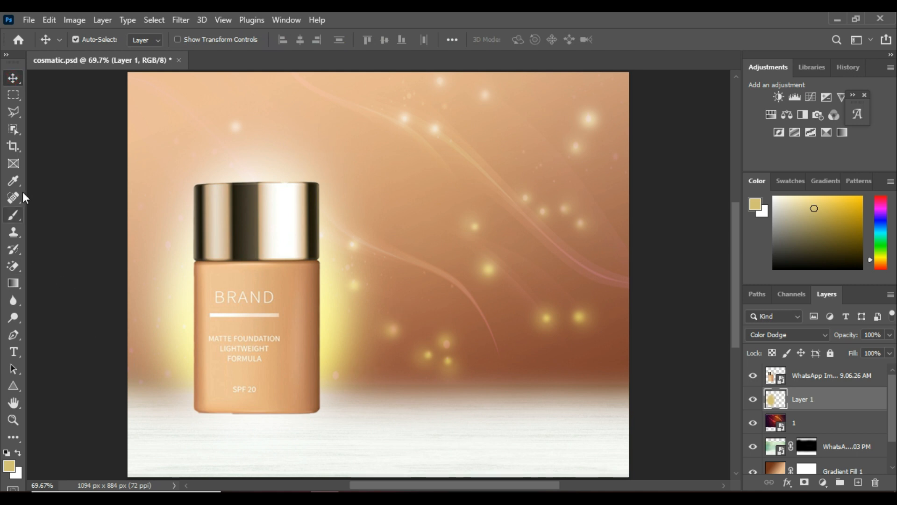
Add the 60 pt text "COSMATIC" in the background to the right of the bottle's cap
{"action": "left_click", "coordinate": [13, 352]}
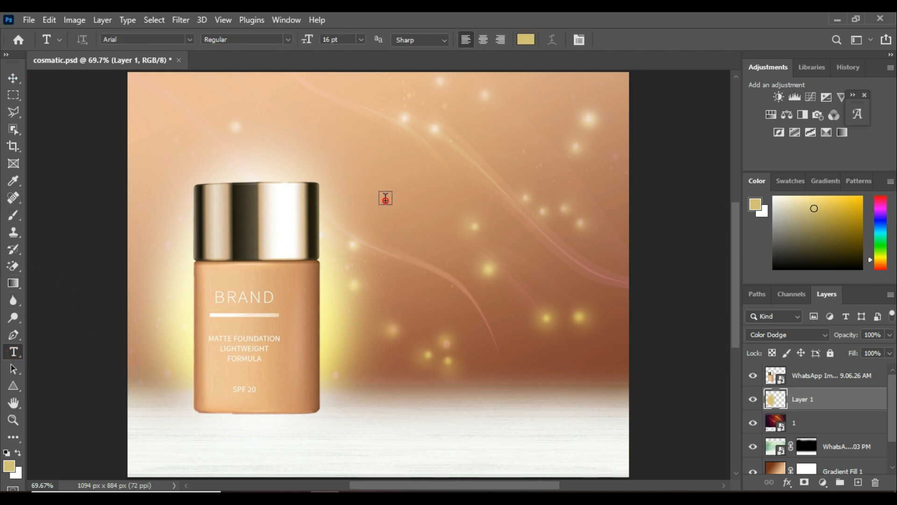
{"action": "left_click", "coordinate": [386, 198]}
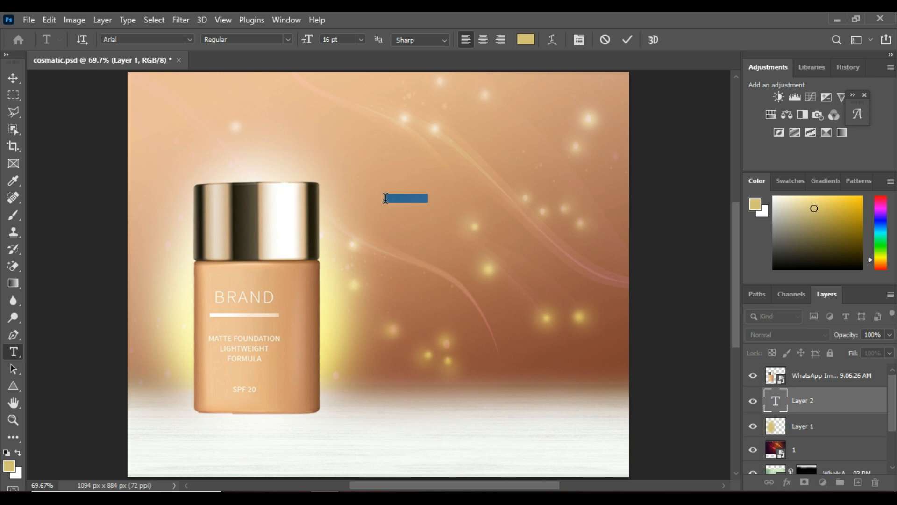
{"action": "left_click", "coordinate": [360, 39]}
{"action": "left_click", "coordinate": [349, 195]}
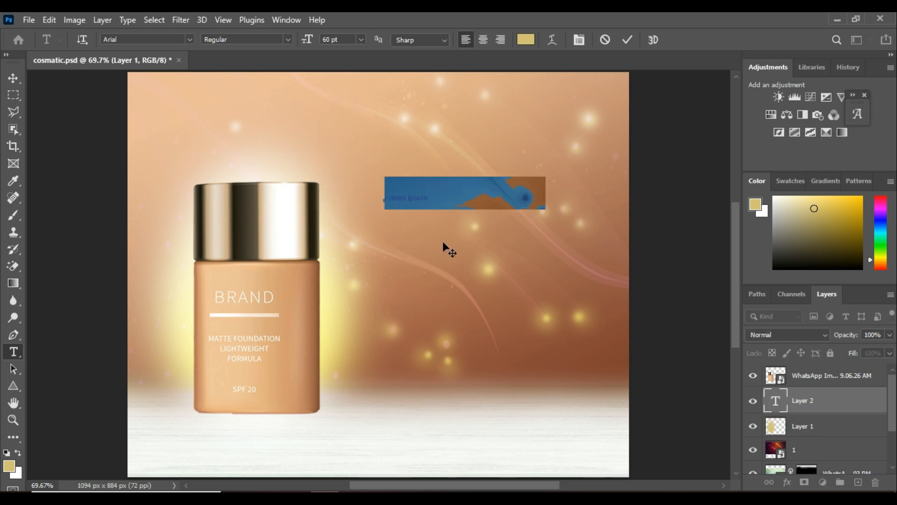
{"action": "type", "text": "COSMATI"}
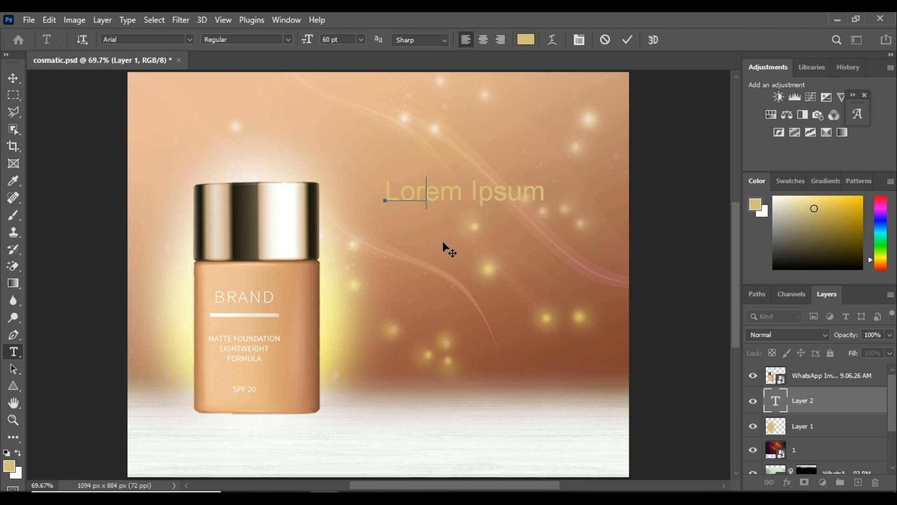
{"action": "type", "text": "C"}
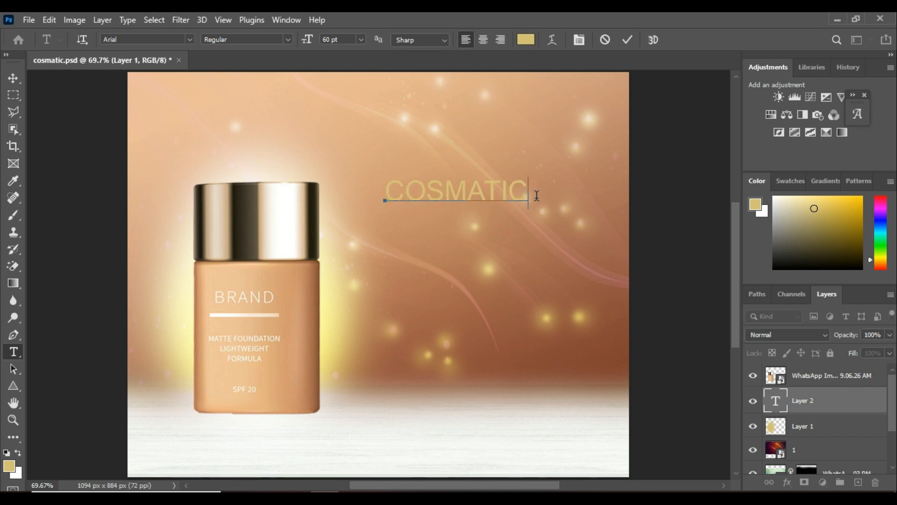
Set the COSMATIC text to the Aldrich font at 84 pt and apply the text edit
{"action": "left_click_drag", "start_coordinate": [532, 194], "coordinate": [386, 191]}
{"action": "left_click", "coordinate": [190, 39]}
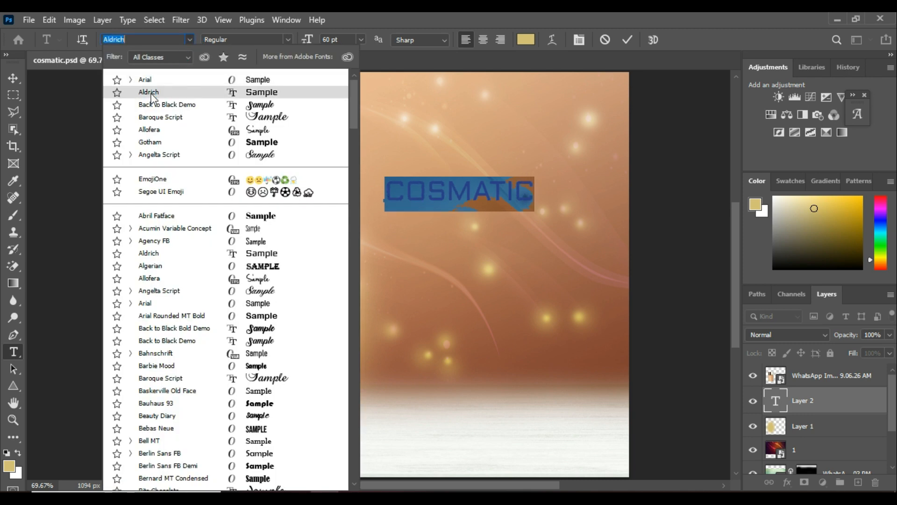
{"action": "left_click", "coordinate": [155, 92]}
{"action": "scroll", "coordinate": [346, 37], "scroll_direction": "up", "scroll_amount": 15}
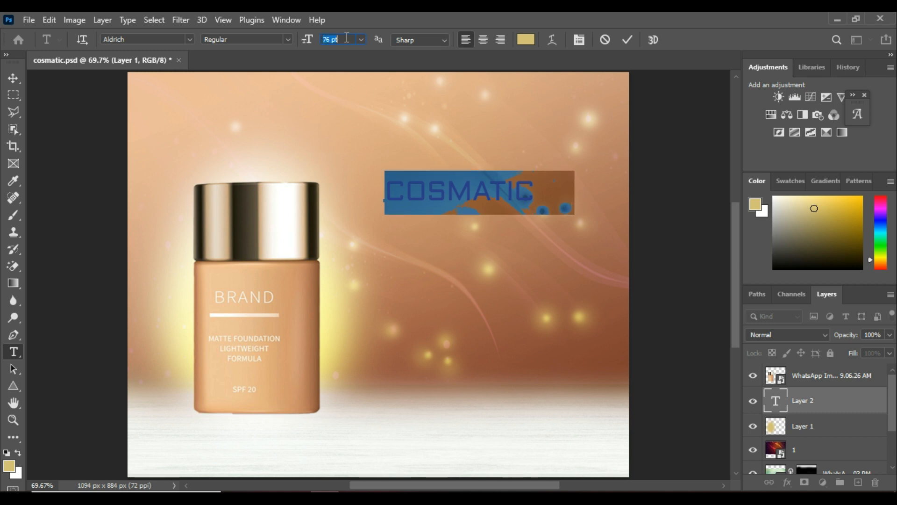
{"action": "scroll", "coordinate": [346, 37], "scroll_direction": "up", "scroll_amount": 8}
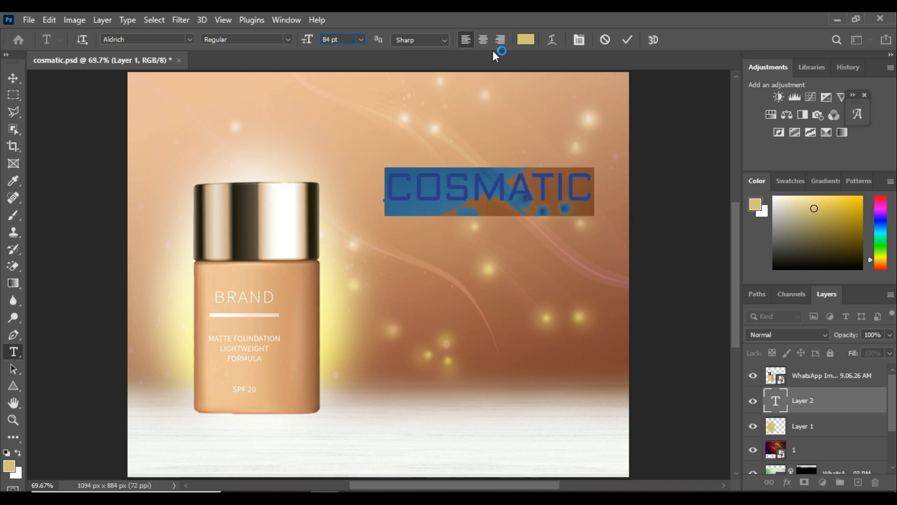
{"action": "left_click", "coordinate": [628, 40]}
{"action": "left_click", "coordinate": [13, 78]}
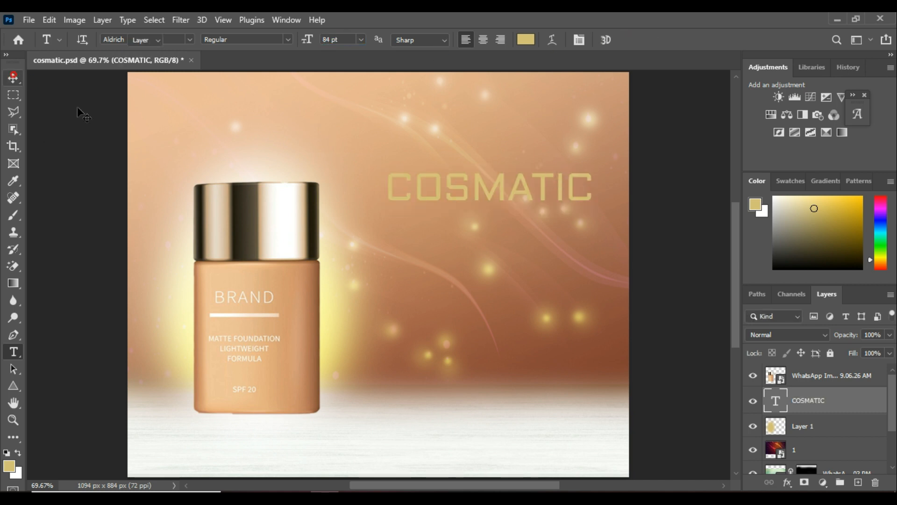
Recolor the COSMATIC text white and move it slightly left toward the bottle
{"action": "left_click", "coordinate": [481, 242]}
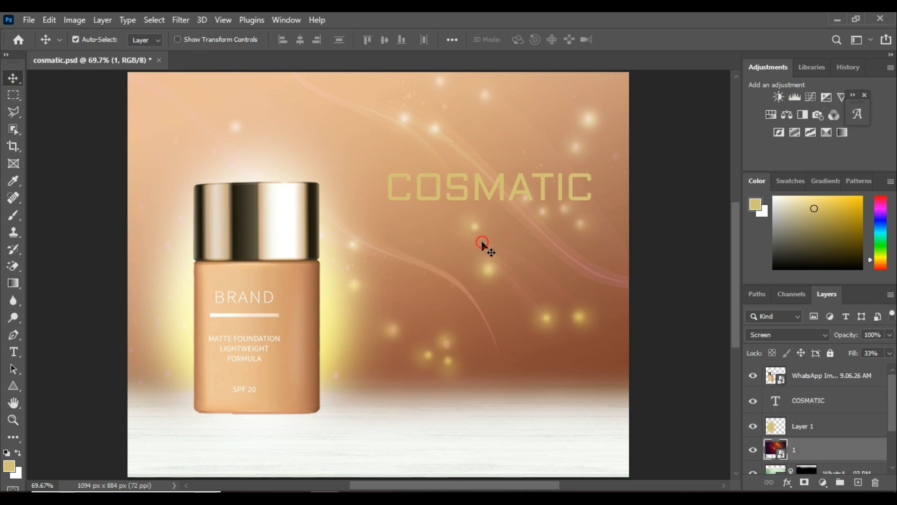
{"action": "left_click", "coordinate": [477, 192]}
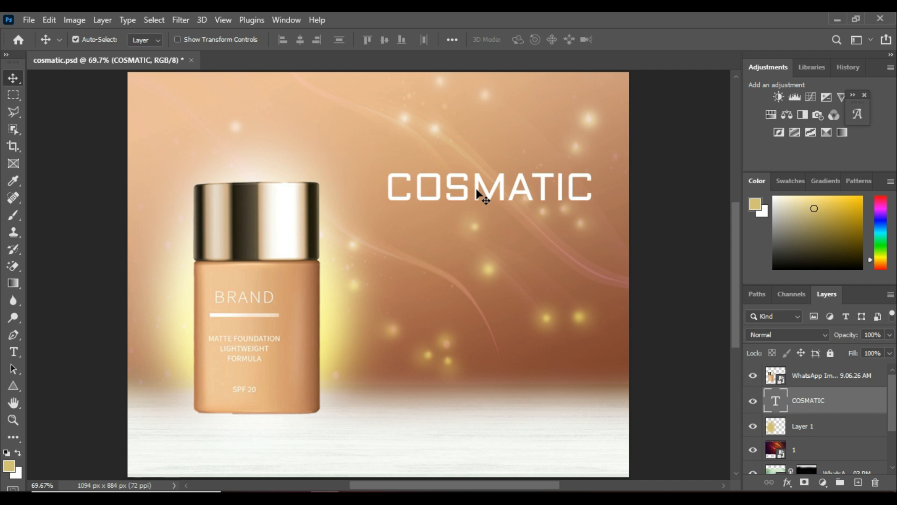
{"action": "left_click_drag", "start_coordinate": [477, 192], "coordinate": [452, 189]}
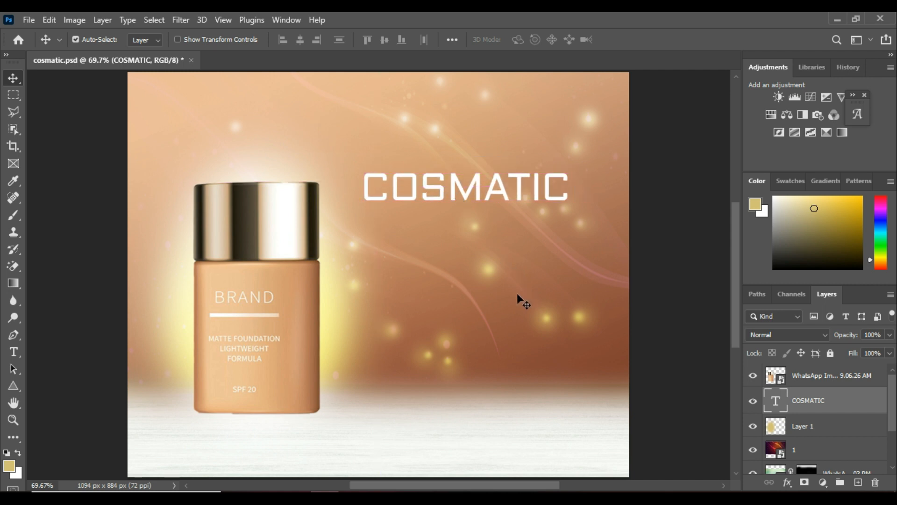
Draw a horizontal line about 449 px long just above the COSMATIC text, spanning its full width
{"action": "left_click", "coordinate": [12, 386]}
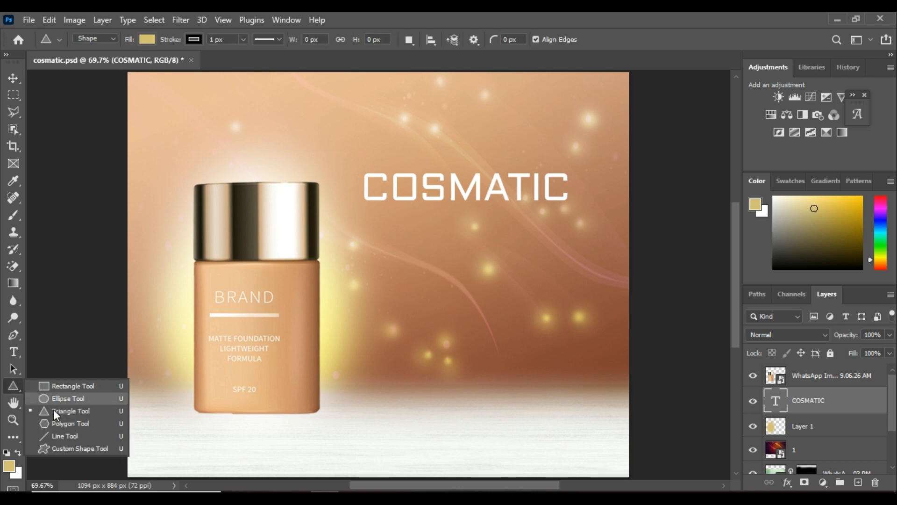
{"action": "key", "text": "shift+u"}
{"action": "key", "text": "shift+u"}
{"action": "left_click_drag", "start_coordinate": [363, 159], "coordinate": [570, 159]}
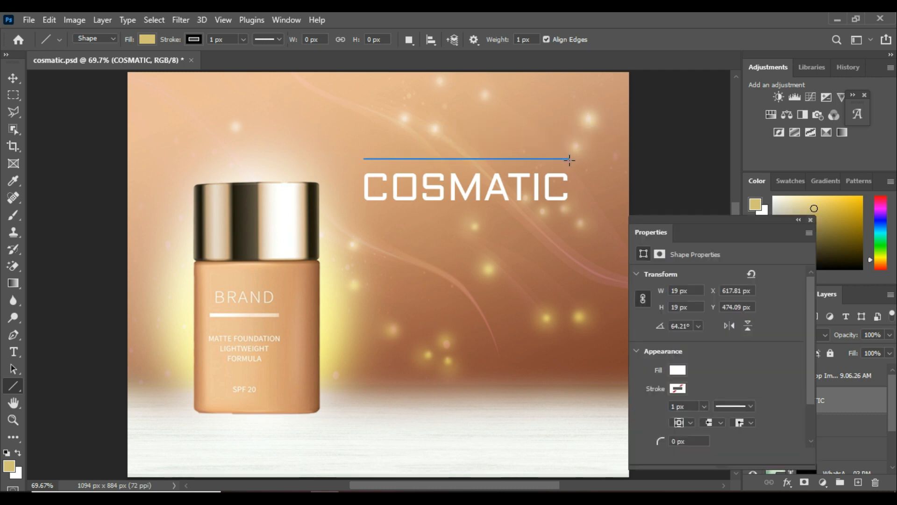
Remove the line's fill and give it a gold stroke 4 px wide
{"action": "left_click", "coordinate": [677, 389]}
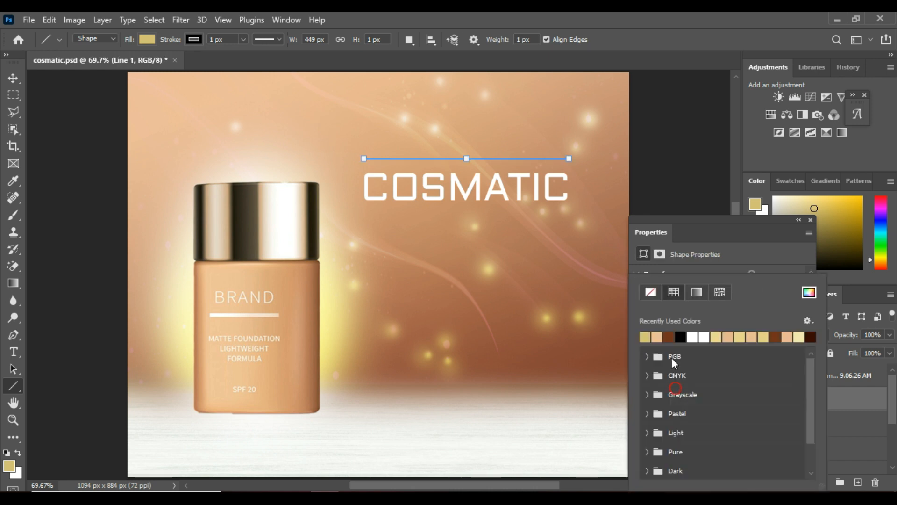
{"action": "left_click", "coordinate": [754, 243]}
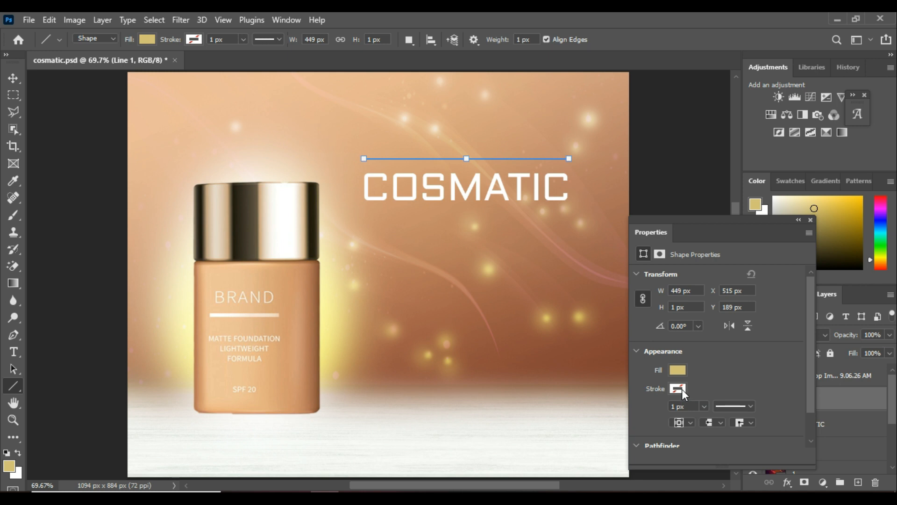
{"action": "left_click", "coordinate": [679, 371]}
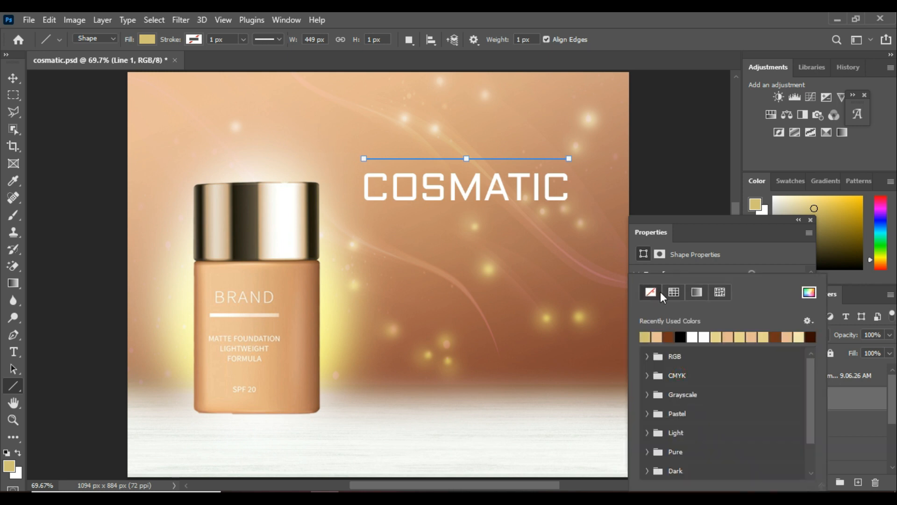
{"action": "left_click", "coordinate": [764, 250]}
{"action": "left_click", "coordinate": [677, 391]}
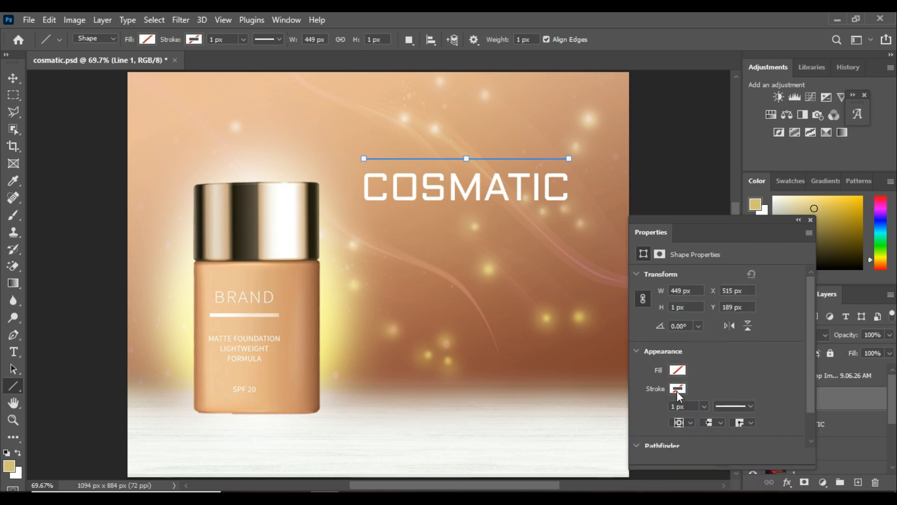
{"action": "left_click", "coordinate": [779, 252]}
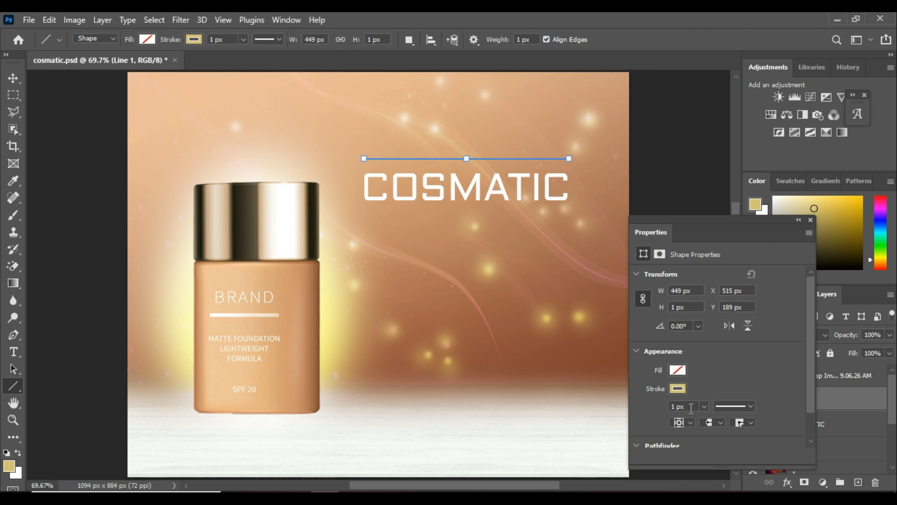
{"action": "scroll", "coordinate": [693, 407], "scroll_direction": "up", "scroll_amount": 3}
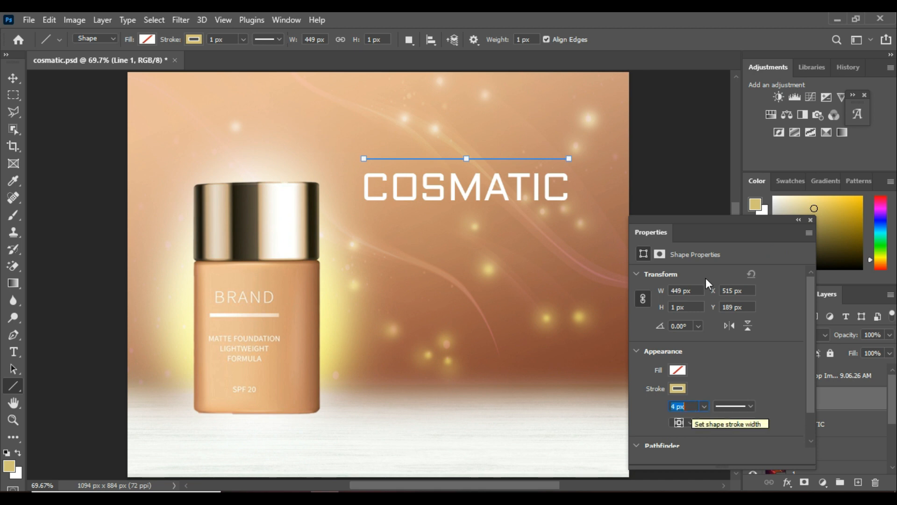
{"action": "left_click", "coordinate": [13, 78]}
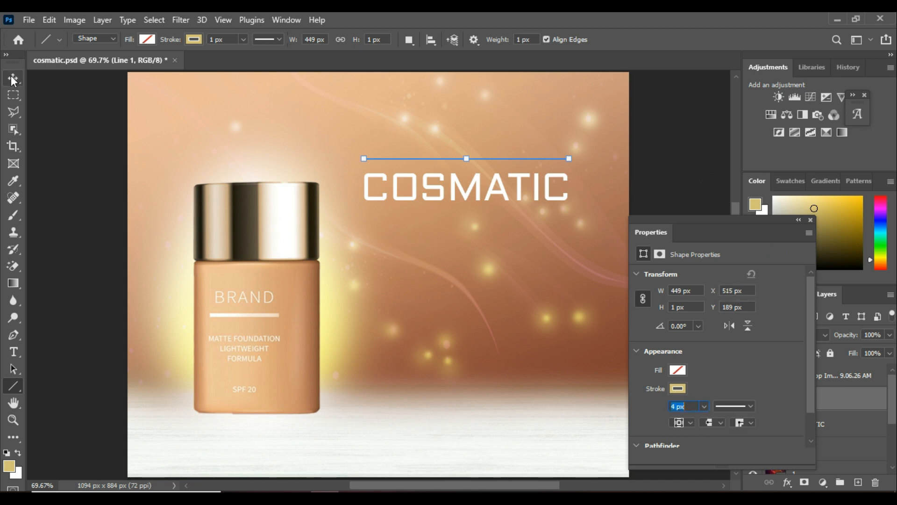
{"action": "left_click", "coordinate": [811, 220]}
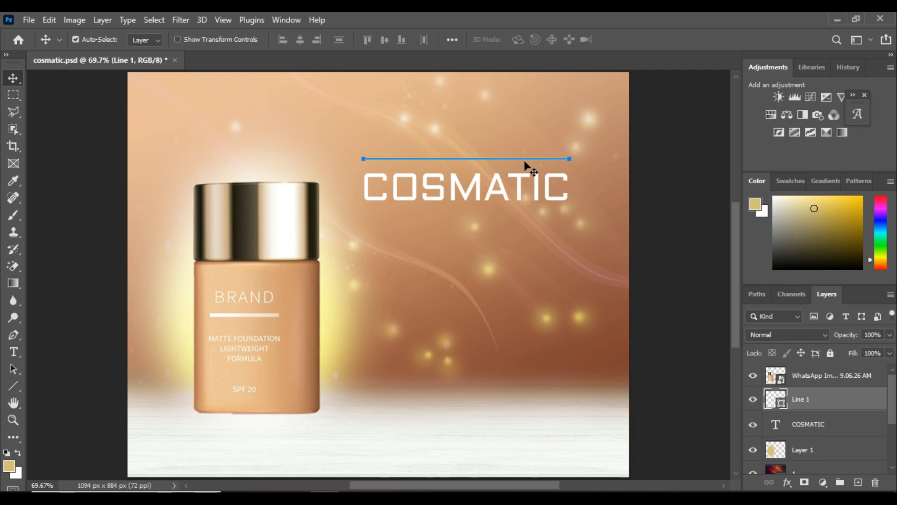
Duplicate the gold line straight down to just below the COSMATIC text and deselect it
{"action": "left_click", "coordinate": [525, 162]}
{"action": "left_click_drag", "start_coordinate": [527, 163], "coordinate": [525, 212]}
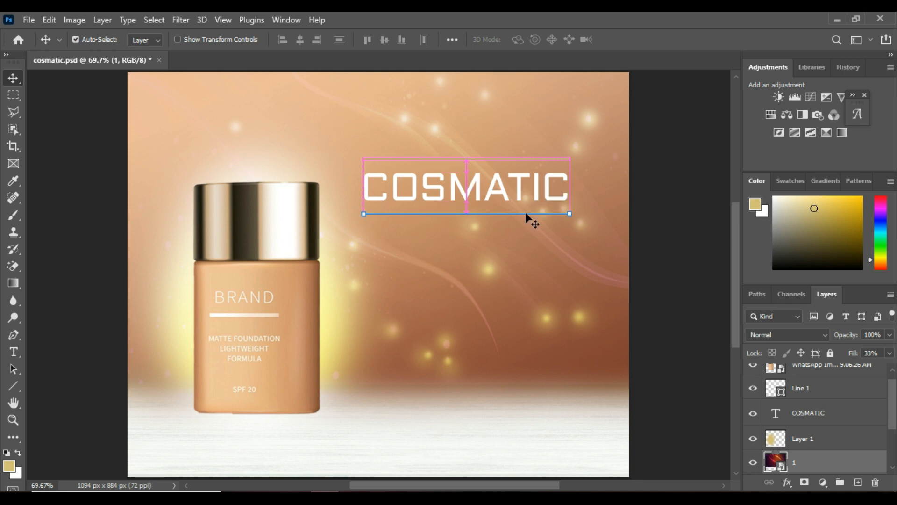
{"action": "left_click", "coordinate": [677, 226]}
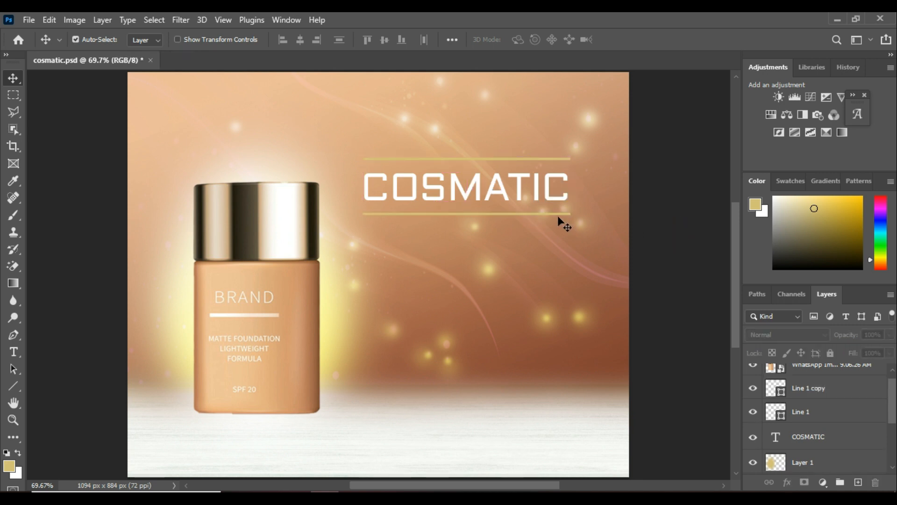
Change the foreground color to a brighter golden yellow and deselect the upper line
{"action": "left_click", "coordinate": [9, 465]}
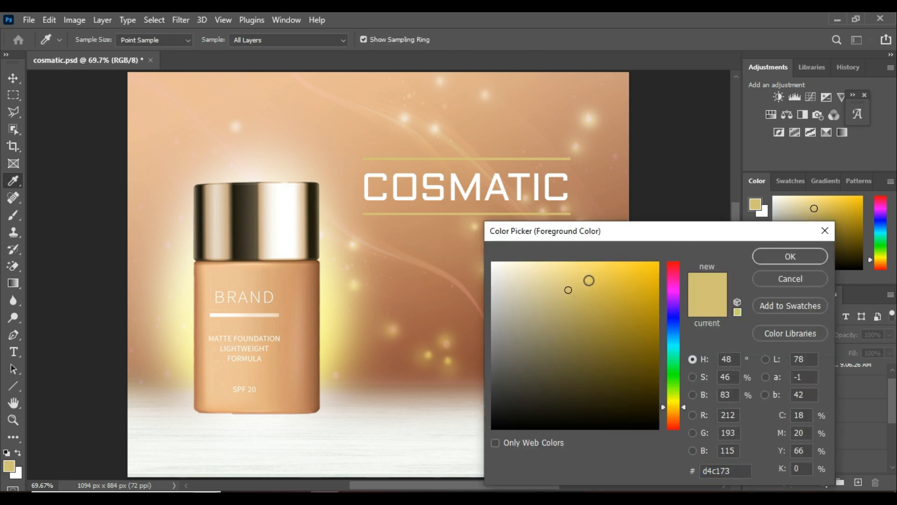
{"action": "left_click", "coordinate": [790, 256]}
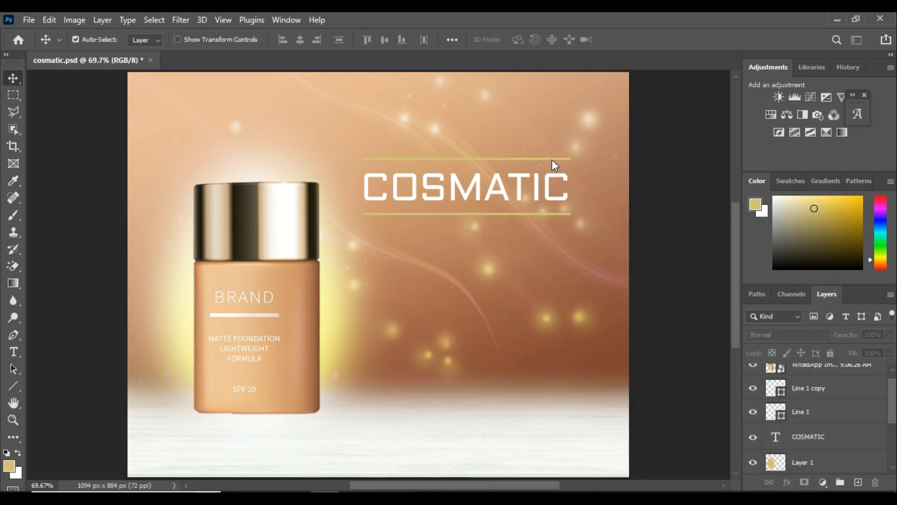
{"action": "left_click", "coordinate": [552, 158]}
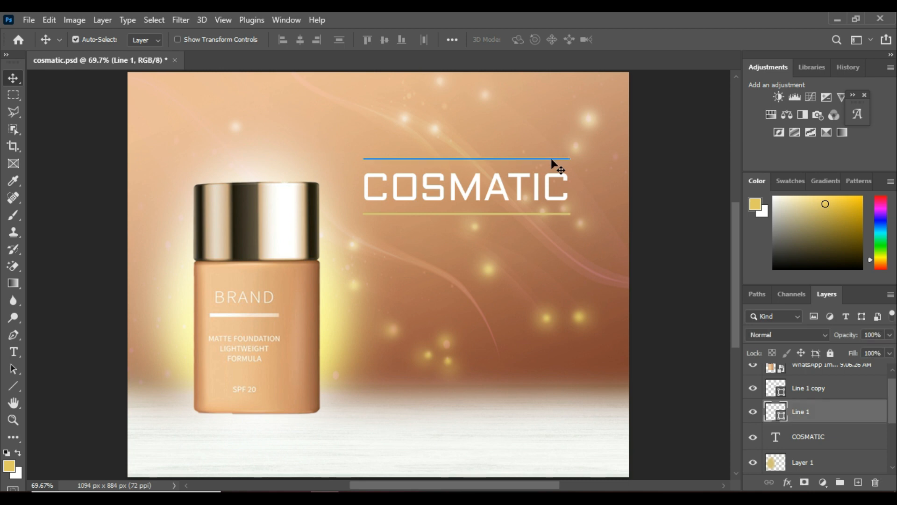
{"action": "left_click", "coordinate": [700, 242]}
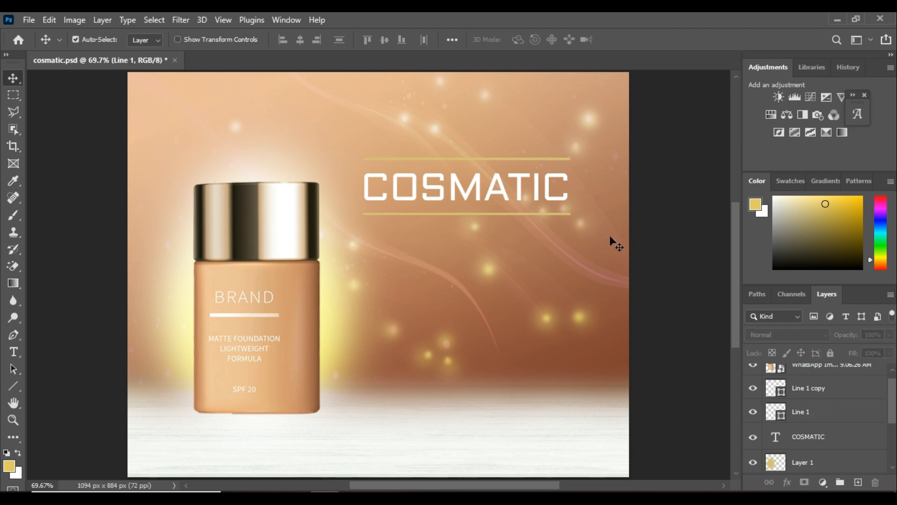
Add a layer mask to the upper line and dab its ends with a 78 px soft black brush at 12% flow
{"action": "left_click", "coordinate": [549, 158]}
{"action": "left_click", "coordinate": [805, 482]}
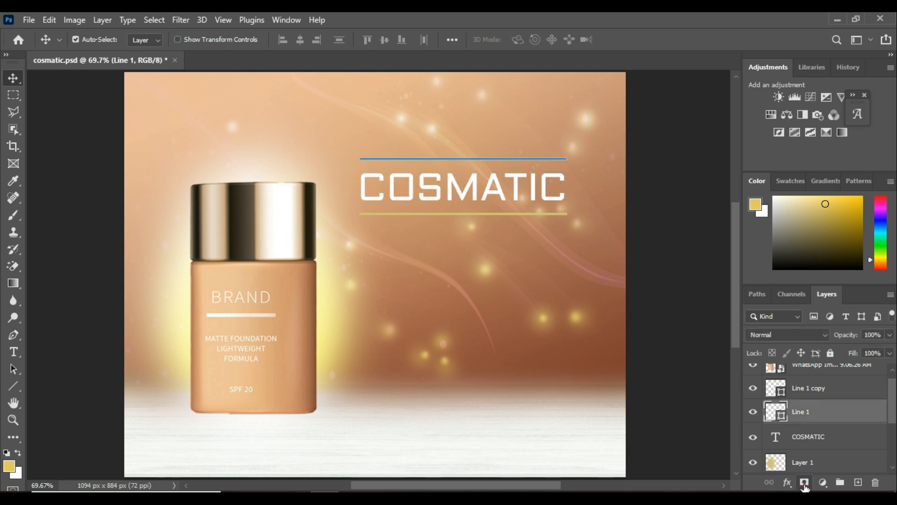
{"action": "key", "text": "d"}
{"action": "left_click", "coordinate": [13, 215]}
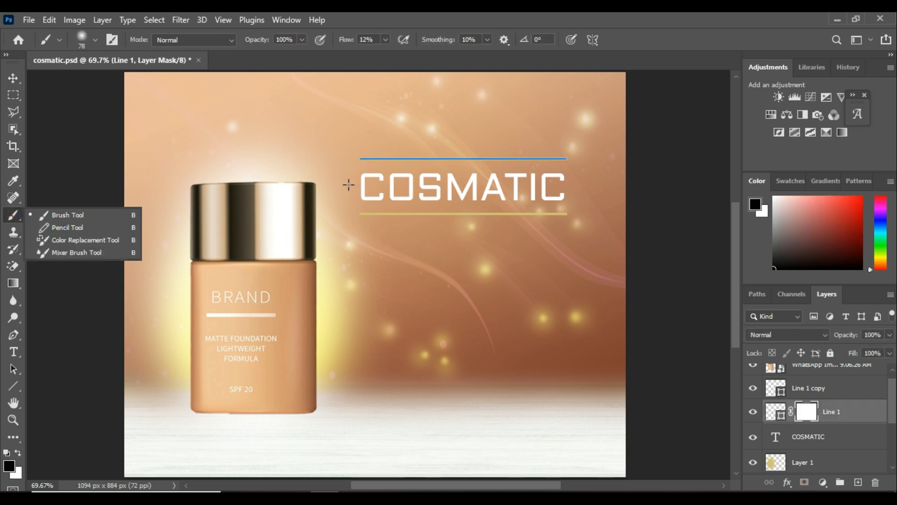
{"action": "left_click", "coordinate": [357, 156]}
{"action": "left_click", "coordinate": [579, 158]}
{"action": "left_click", "coordinate": [13, 78]}
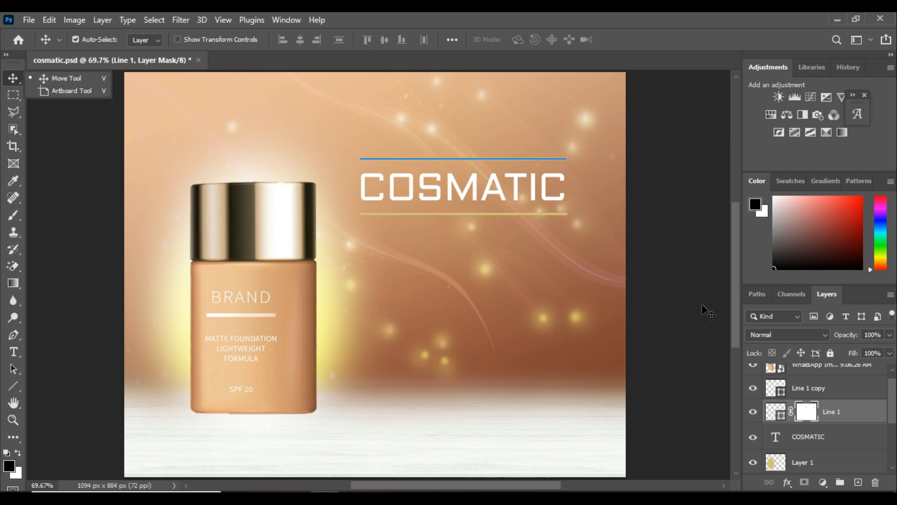
Paint black on the upper line's layer mask to fade out its left end
{"action": "left_click", "coordinate": [807, 416]}
{"action": "left_click", "coordinate": [752, 418]}
{"action": "left_click", "coordinate": [752, 415]}
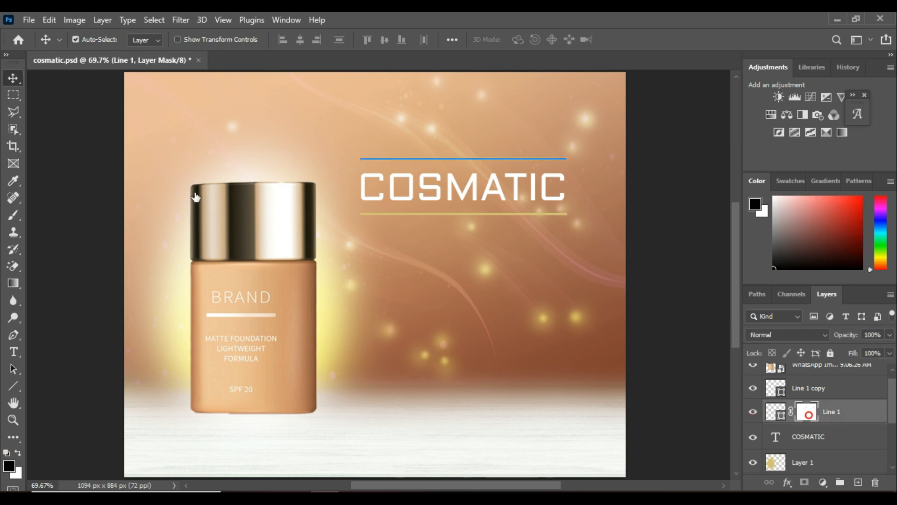
{"action": "left_click", "coordinate": [13, 215]}
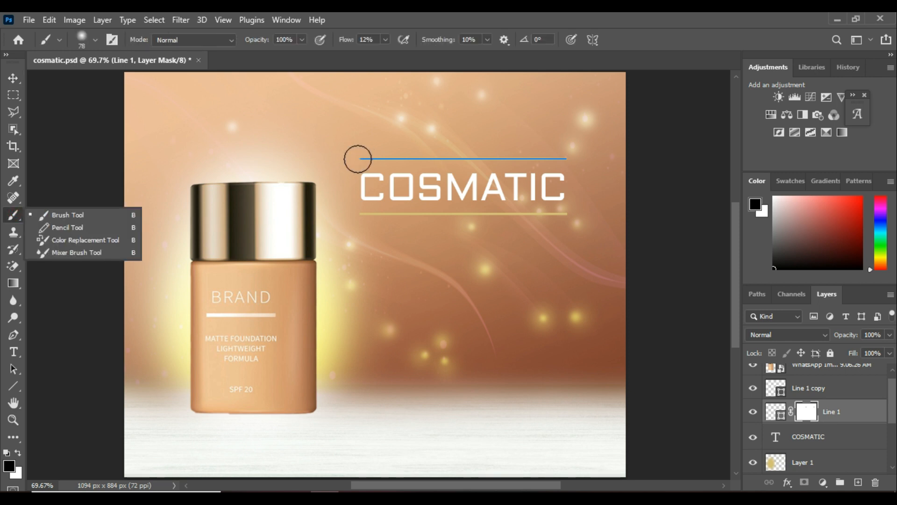
{"action": "left_click", "coordinate": [13, 78]}
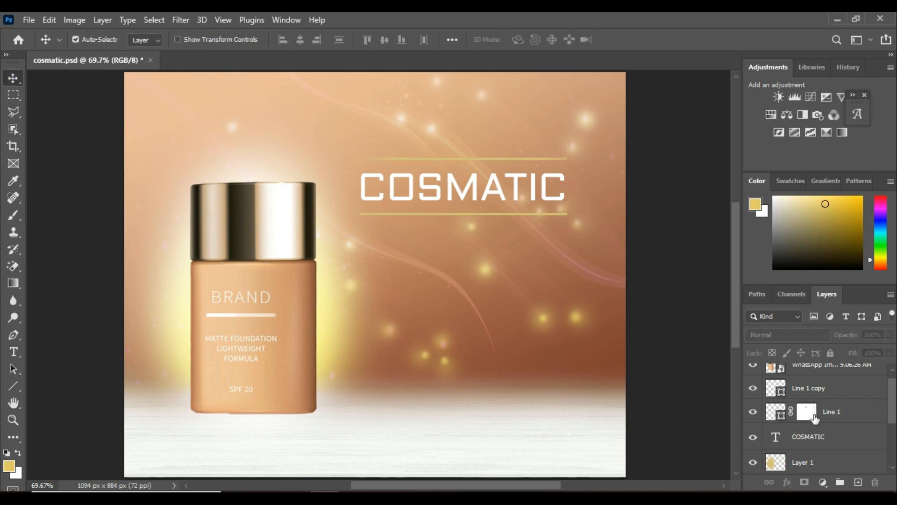
Paint black on the upper line's layer mask to fade out its right end and touch up the left
{"action": "left_click", "coordinate": [813, 416]}
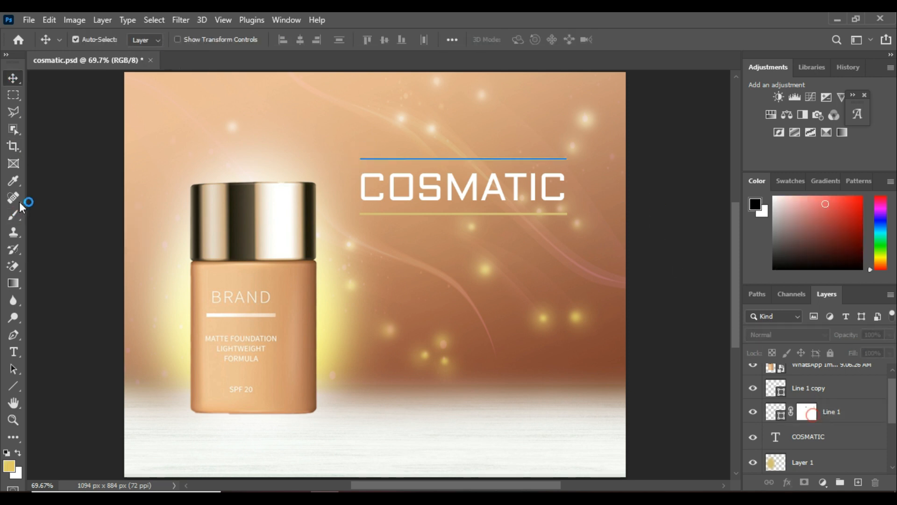
{"action": "left_click", "coordinate": [13, 215]}
{"action": "left_click", "coordinate": [570, 157]}
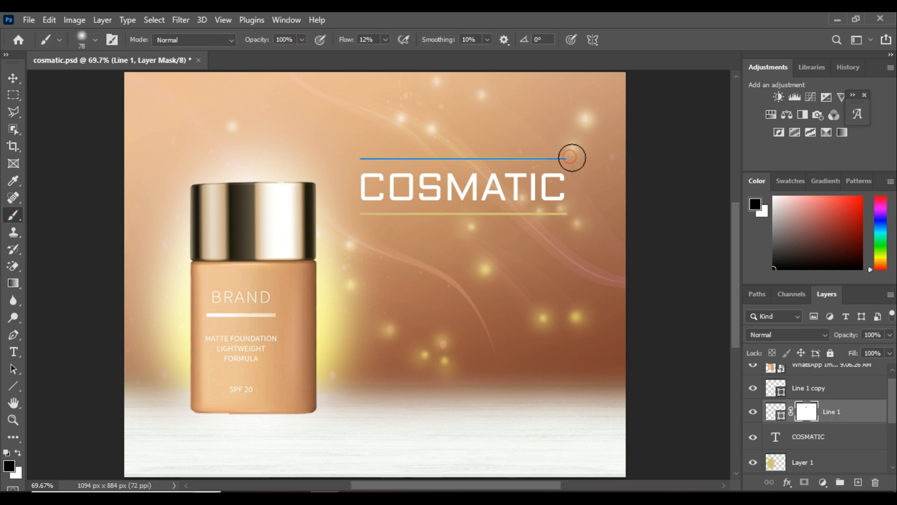
{"action": "left_click", "coordinate": [360, 157]}
{"action": "left_click", "coordinate": [565, 157]}
{"action": "left_click", "coordinate": [10, 79]}
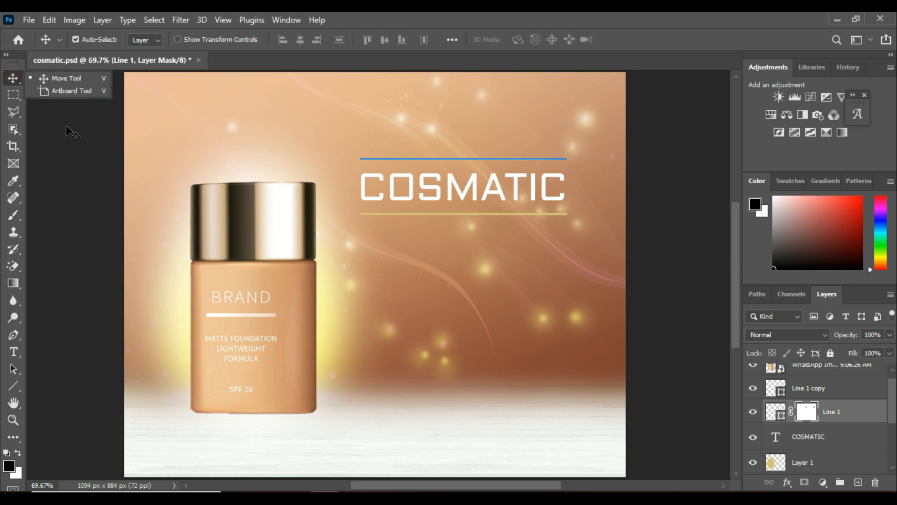
{"action": "left_click", "coordinate": [66, 127]}
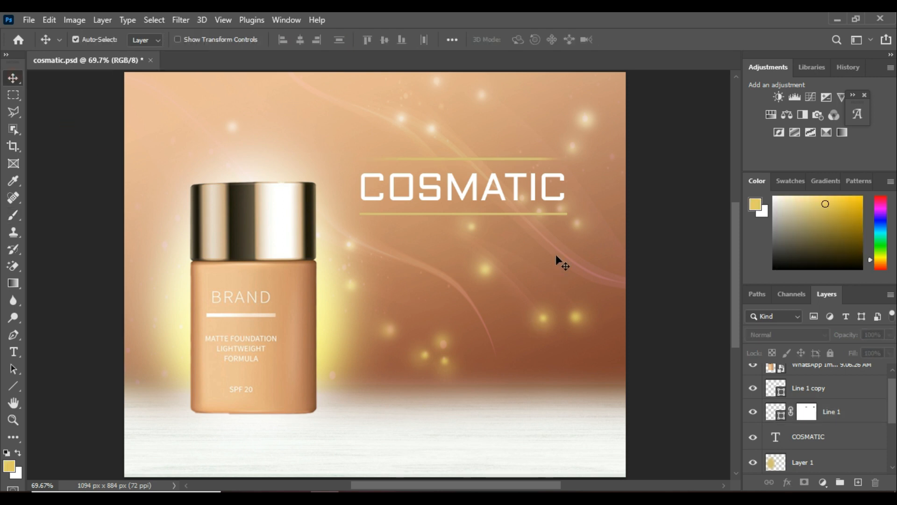
Add a layer mask to the duplicated line below COSMATIC and make black the painting color
{"action": "left_click", "coordinate": [562, 214]}
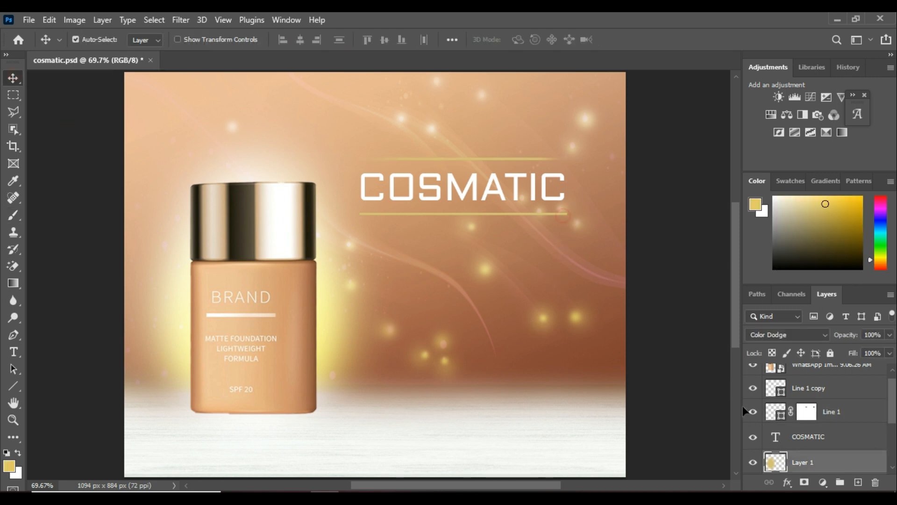
{"action": "left_click", "coordinate": [776, 392]}
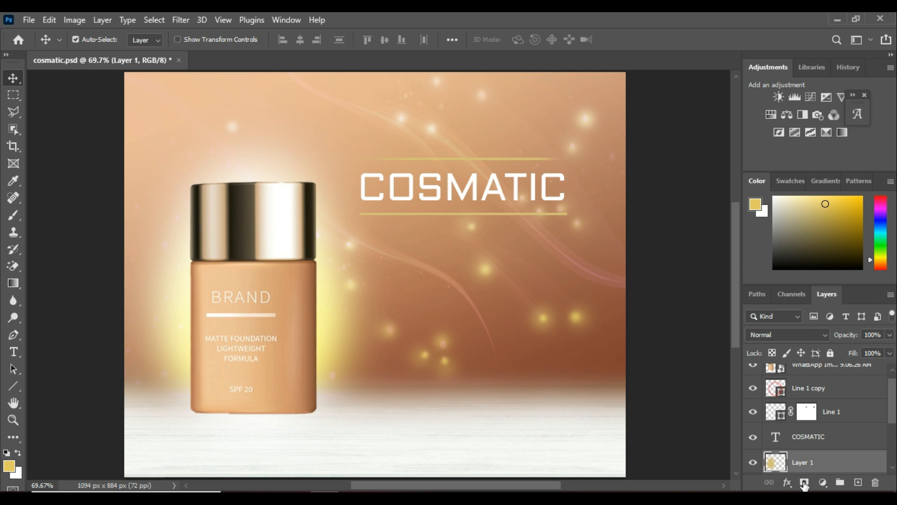
{"action": "left_click", "coordinate": [804, 482]}
{"action": "key", "text": "d"}
Fade both ends of the lower line by painting its mask with the 78 px soft brush at 12% flow
{"action": "key", "text": "b"}
{"action": "left_click", "coordinate": [361, 214]}
{"action": "left_click", "coordinate": [580, 216]}
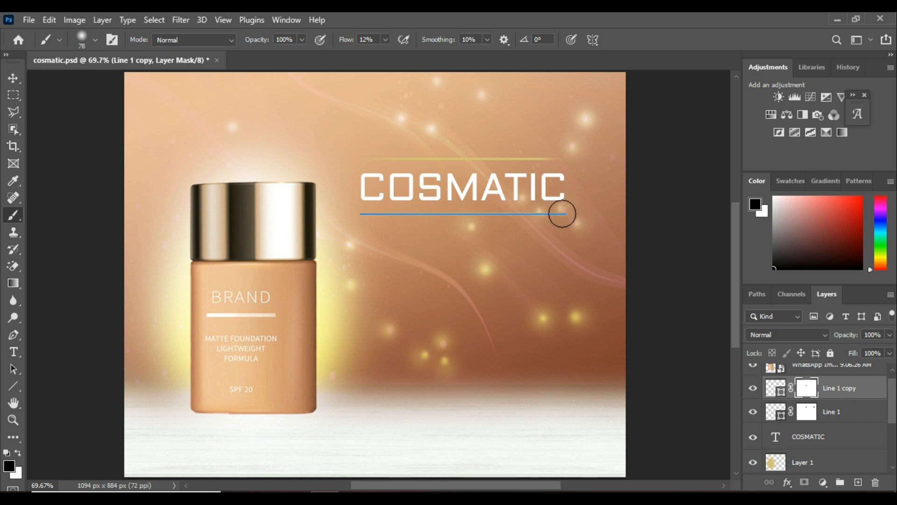
{"action": "left_click_drag", "start_coordinate": [579, 215], "coordinate": [362, 215]}
{"action": "left_click", "coordinate": [14, 77]}
{"action": "left_click", "coordinate": [55, 130]}
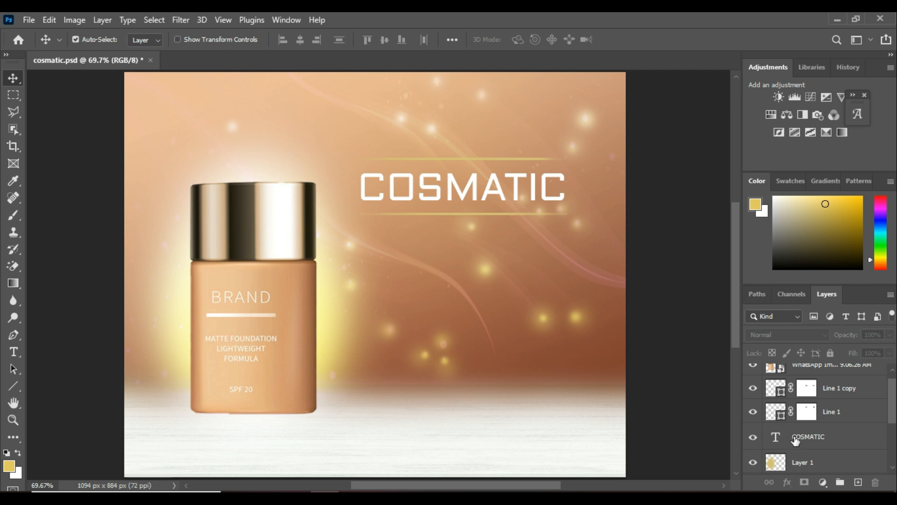
Duplicate the COSMATIC text below the lower line and change the copy's wording to "BRAND"
{"action": "left_click_drag", "start_coordinate": [544, 193], "coordinate": [545, 263]}
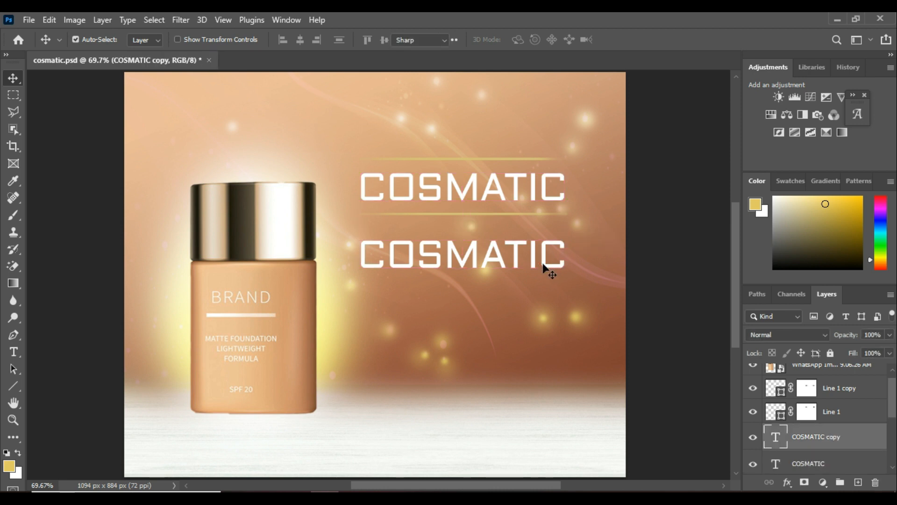
{"action": "double_click", "coordinate": [544, 262]}
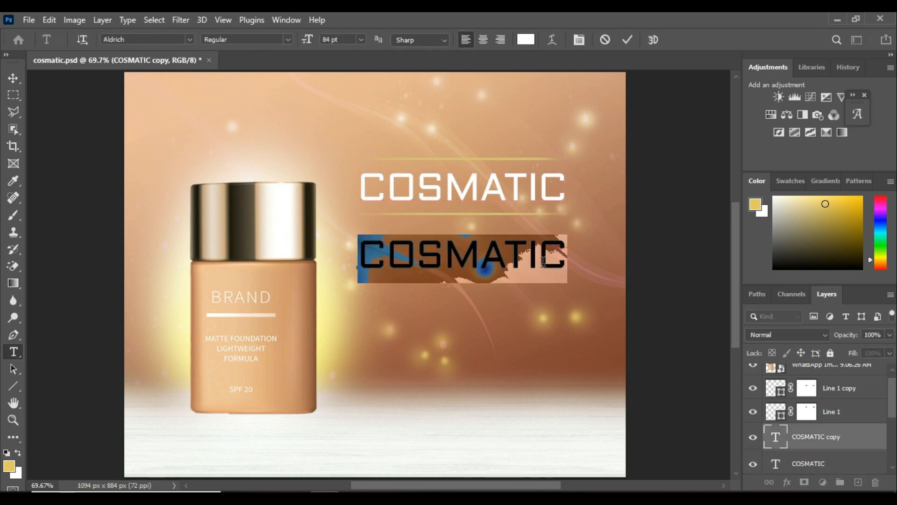
{"action": "type", "text": "P"}
{"action": "type", "text": "RAND"}
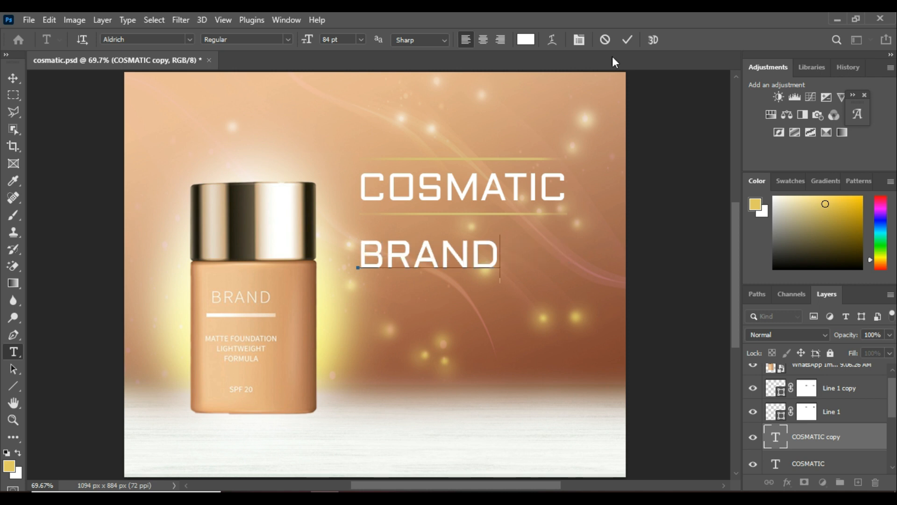
{"action": "key", "text": "ctrl+Return"}
Shift the BRAND text toward the right end of the lower line and reduce its font size to 69 pt
{"action": "key", "text": "v"}
{"action": "left_click_drag", "start_coordinate": [481, 256], "coordinate": [552, 251]}
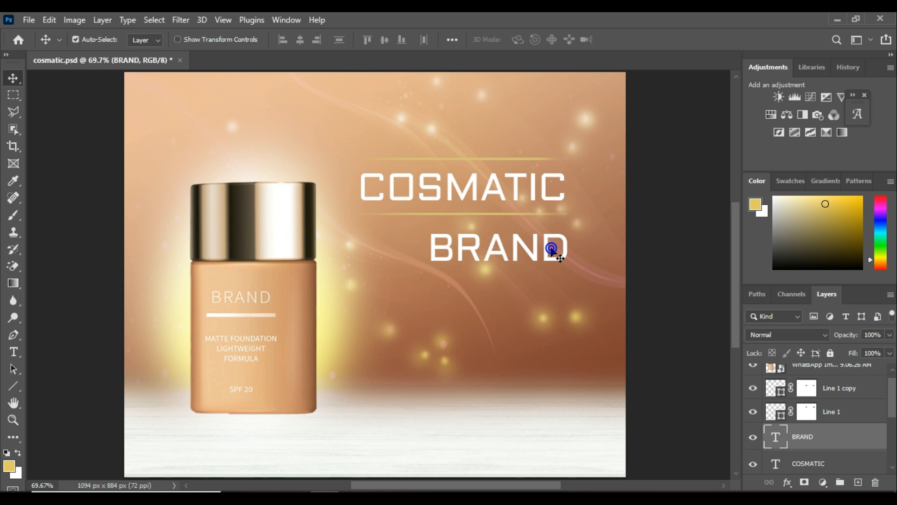
{"action": "key", "text": "t"}
{"action": "double_click", "coordinate": [545, 251]}
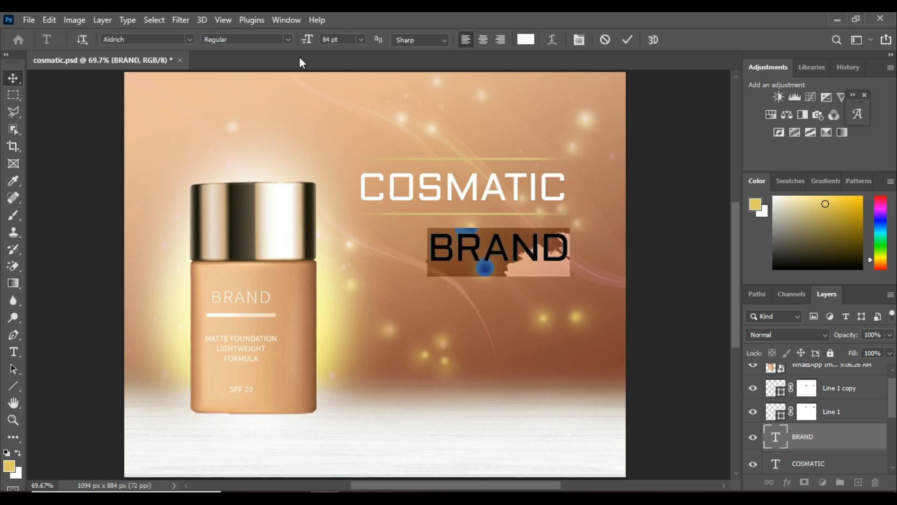
{"action": "key", "text": "Down"}
{"action": "key", "text": "Down"}
{"action": "key", "text": "Down"}
{"action": "key", "text": "Down"}
{"action": "key", "text": "Down"}
{"action": "key", "text": "Down"}
{"action": "key", "text": "Down"}
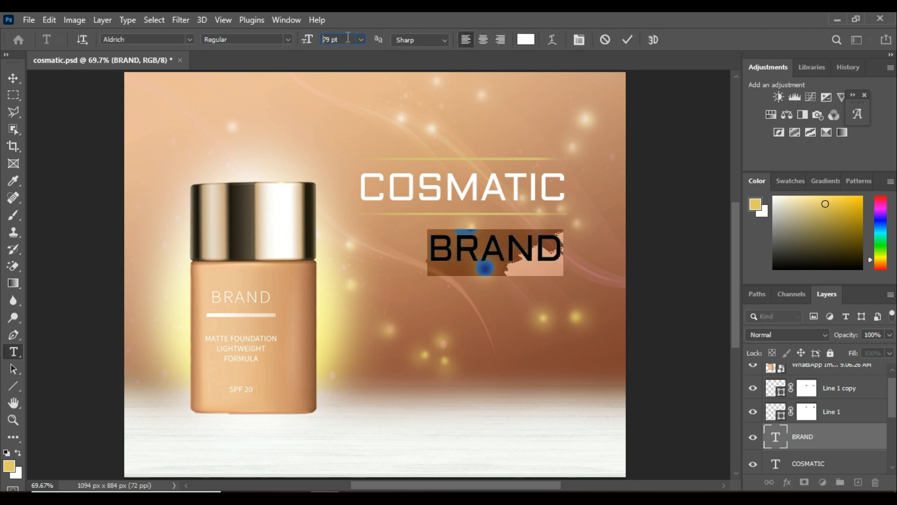
{"action": "key", "text": "Down"}
{"action": "key", "text": "Down"}
{"action": "key", "text": "Down"}
{"action": "key", "text": "Down"}
{"action": "key", "text": "Down"}
{"action": "key", "text": "Down"}
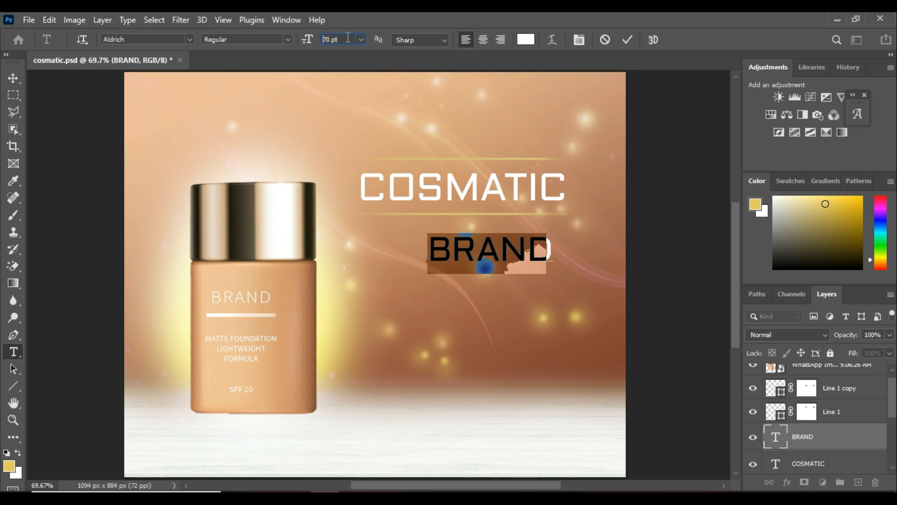
Place BRAND just below the lower gold line, right-aligned with COSMATIC, and fill the text with black
{"action": "left_click", "coordinate": [526, 254]}
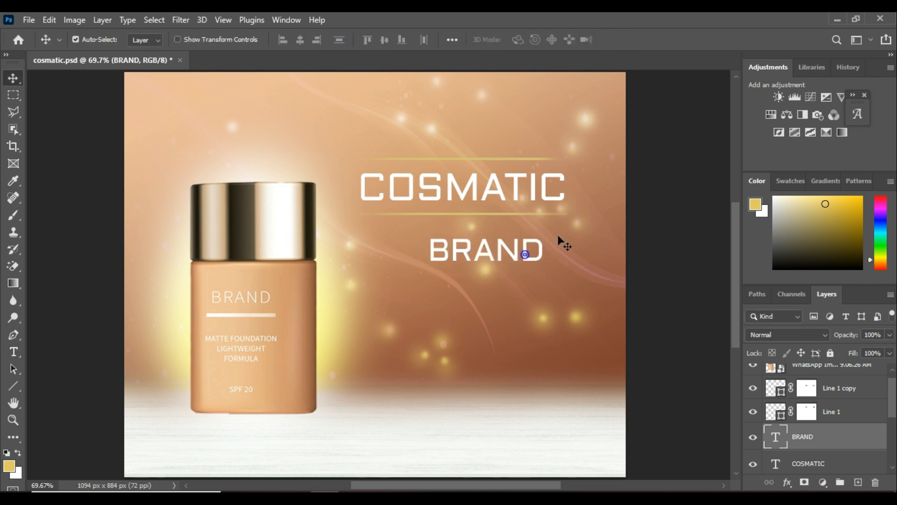
{"action": "left_click_drag", "start_coordinate": [531, 251], "coordinate": [549, 236]}
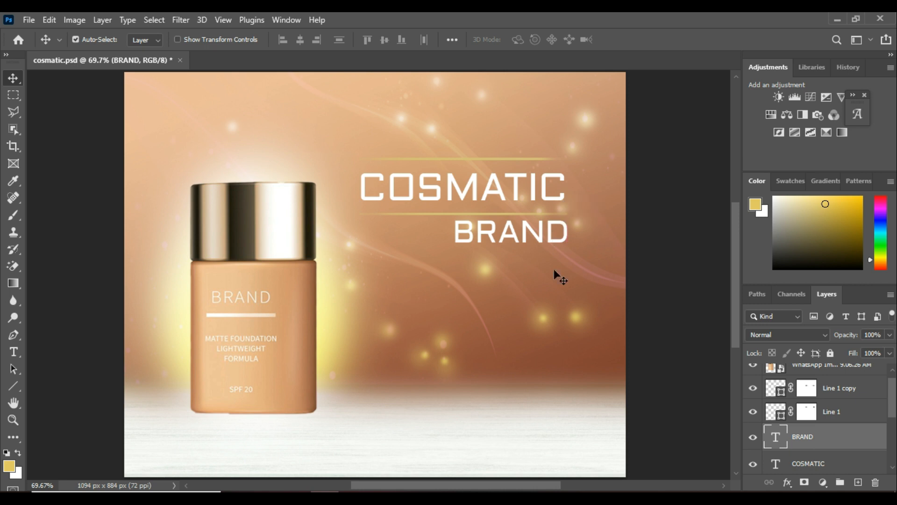
{"action": "key", "text": "d"}
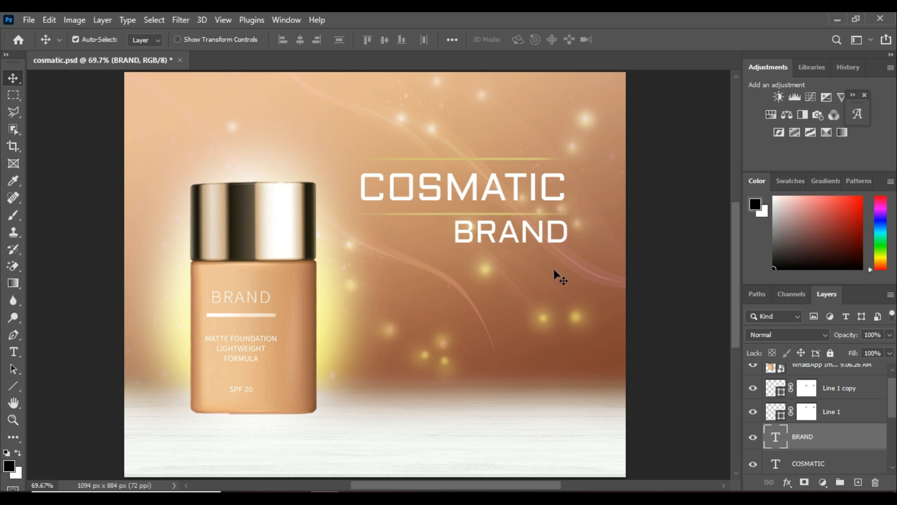
{"action": "key", "text": "alt+BackSpace"}
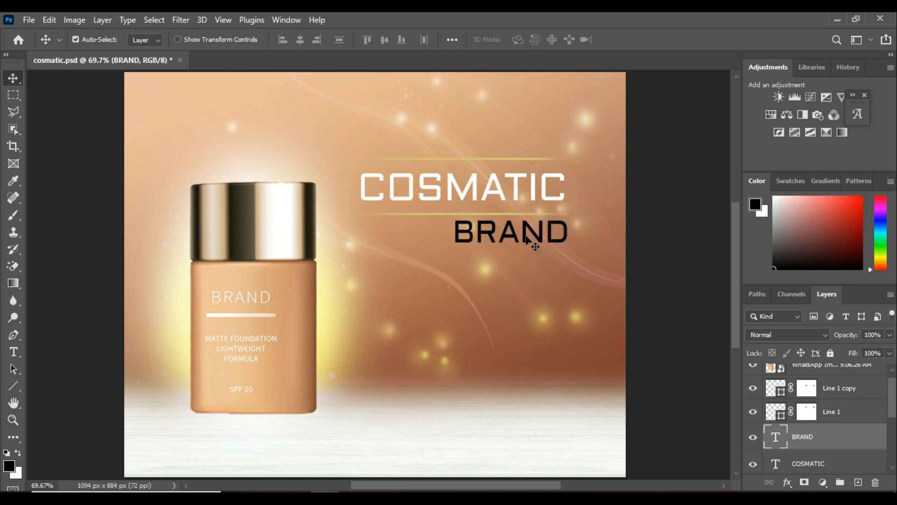
Add a Lorem ipsum placeholder paragraph in a text box below BRAND, set in 16 pt Arial
{"action": "left_click", "coordinate": [491, 324]}
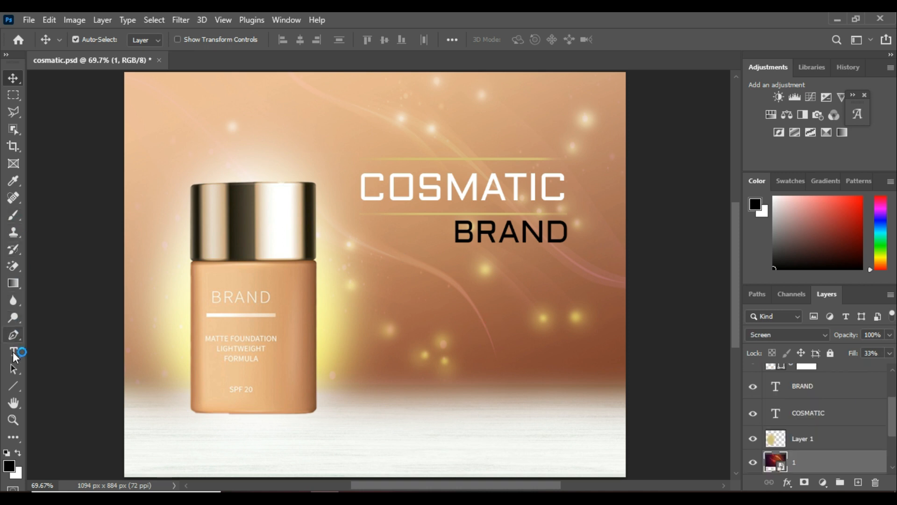
{"action": "left_click", "coordinate": [13, 352]}
{"action": "left_click_drag", "start_coordinate": [456, 275], "coordinate": [590, 319]}
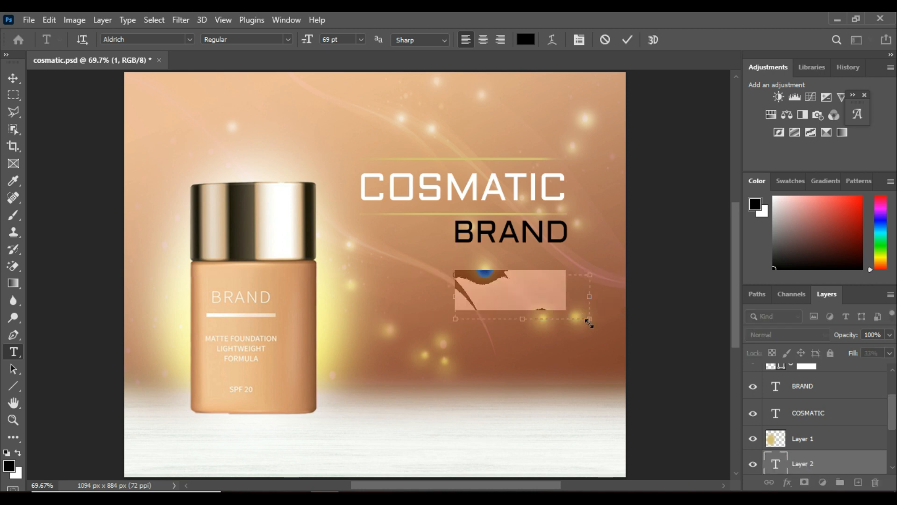
{"action": "left_click", "coordinate": [362, 40]}
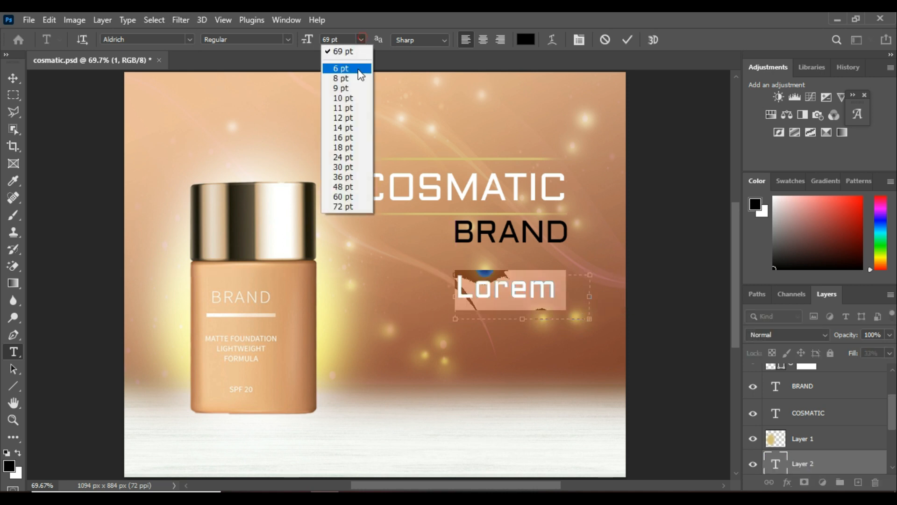
{"action": "left_click", "coordinate": [341, 139]}
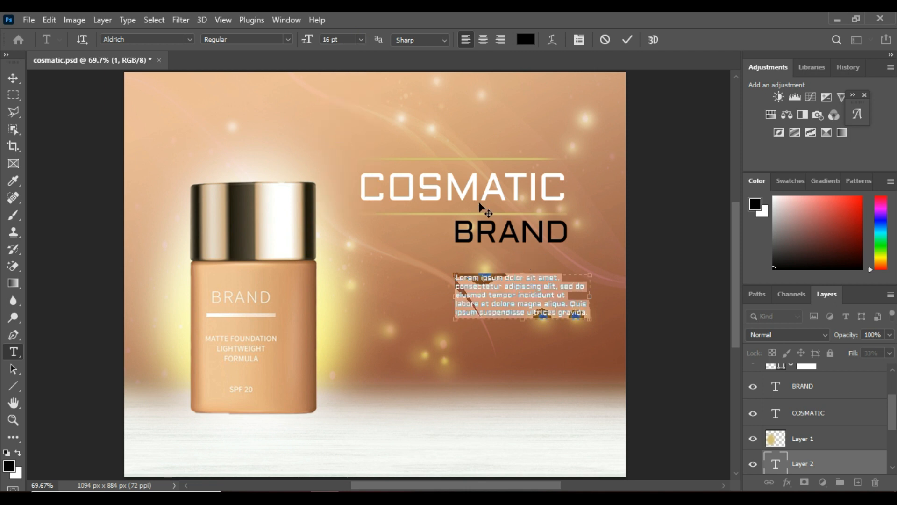
{"action": "left_click", "coordinate": [190, 39]}
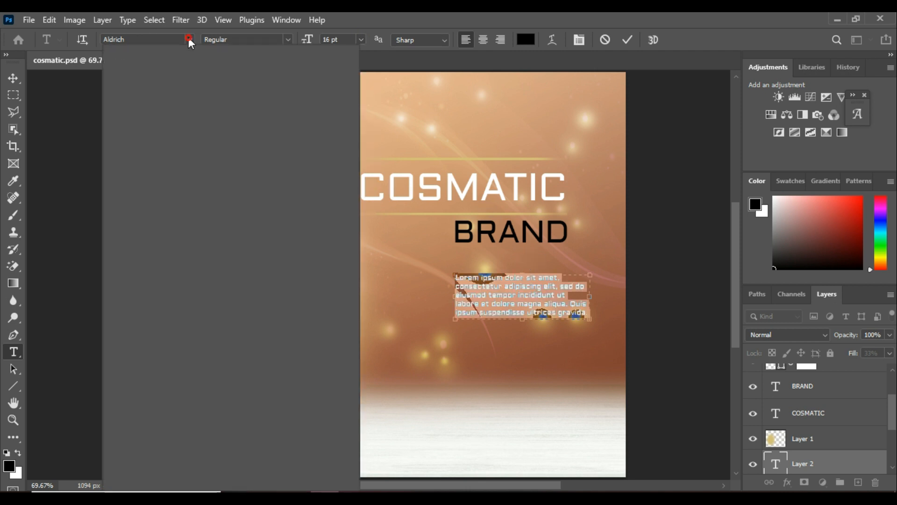
{"action": "left_click", "coordinate": [632, 178]}
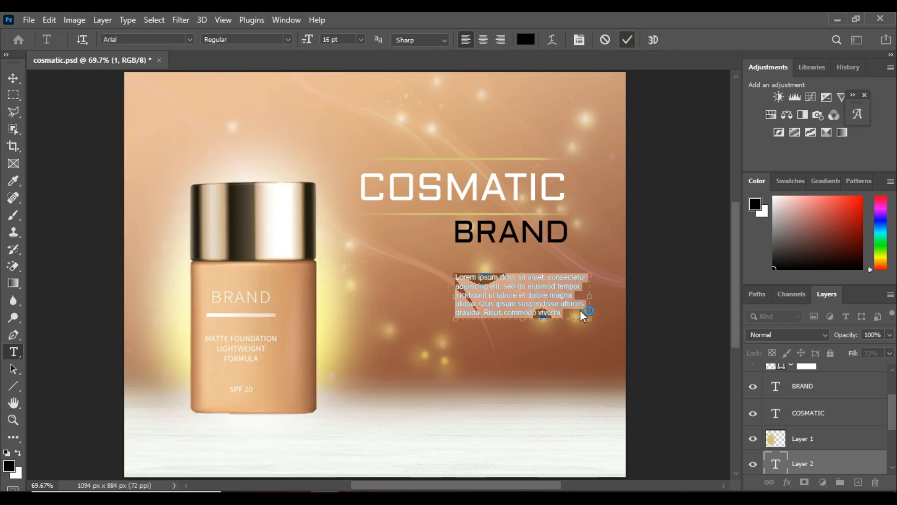
Duplicate the paragraph directly beneath itself and replace the copy's last two lines with "maecenas accumsan lacus vel facilisis."
{"action": "left_click", "coordinate": [13, 80]}
{"action": "left_click_drag", "start_coordinate": [509, 317], "coordinate": [508, 340]}
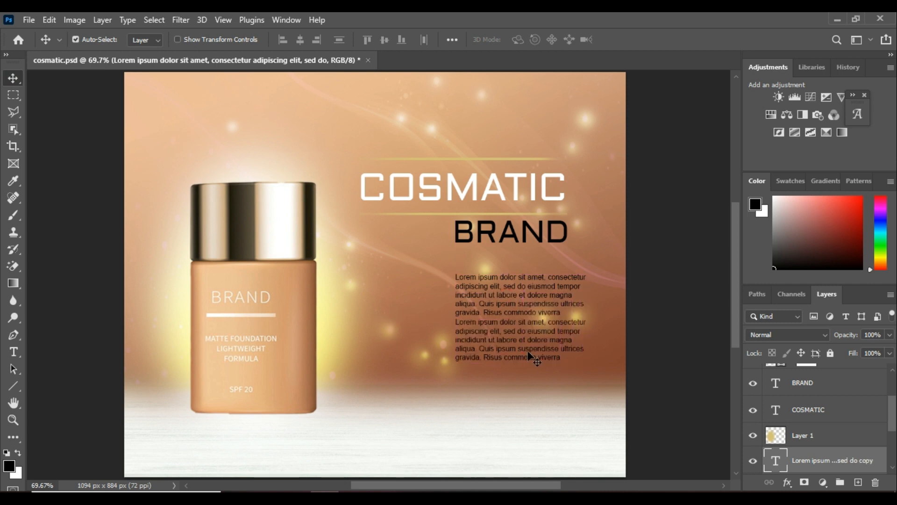
{"action": "double_click", "coordinate": [563, 358]}
{"action": "left_click_drag", "start_coordinate": [563, 358], "coordinate": [465, 348]}
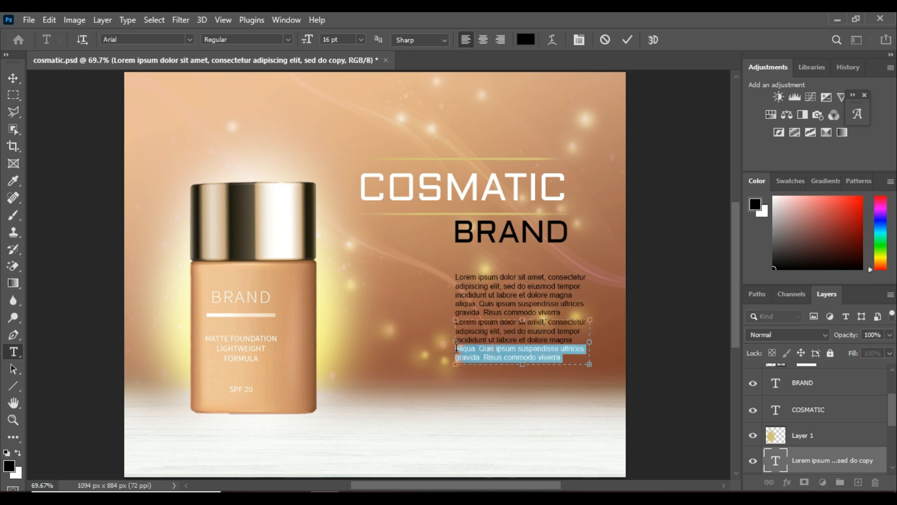
{"action": "type", "text": "maecenas accumsan lacus vel facilisis"}
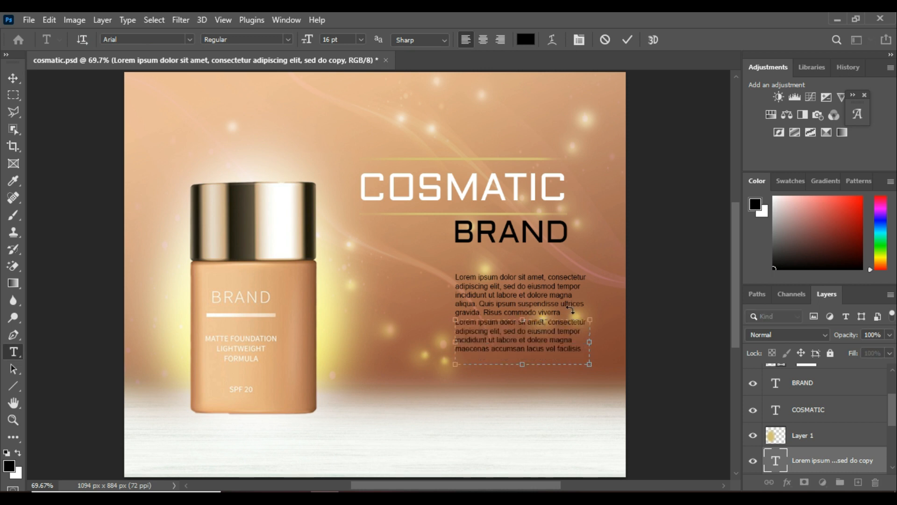
{"action": "left_click", "coordinate": [628, 39]}
{"action": "key", "text": "v"}
Replace the last two lines of the upper paragraph with "maecenas accumsan lacus vel facilisis."
{"action": "left_click", "coordinate": [554, 312]}
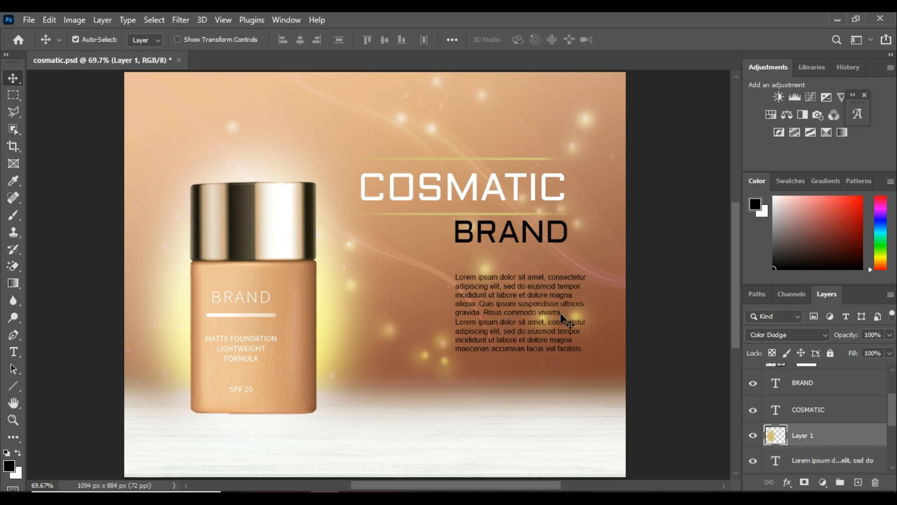
{"action": "double_click", "coordinate": [559, 313]}
{"action": "left_click_drag", "start_coordinate": [562, 313], "coordinate": [438, 303]}
{"action": "type", "text": "maecenas accumsan lacus vel facilisis."}
{"action": "left_click", "coordinate": [674, 33]}
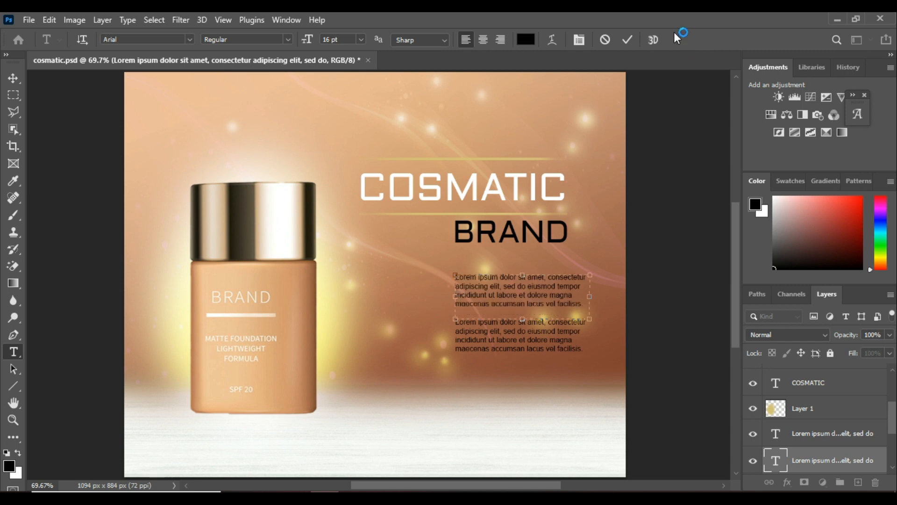
{"action": "key", "text": "v"}
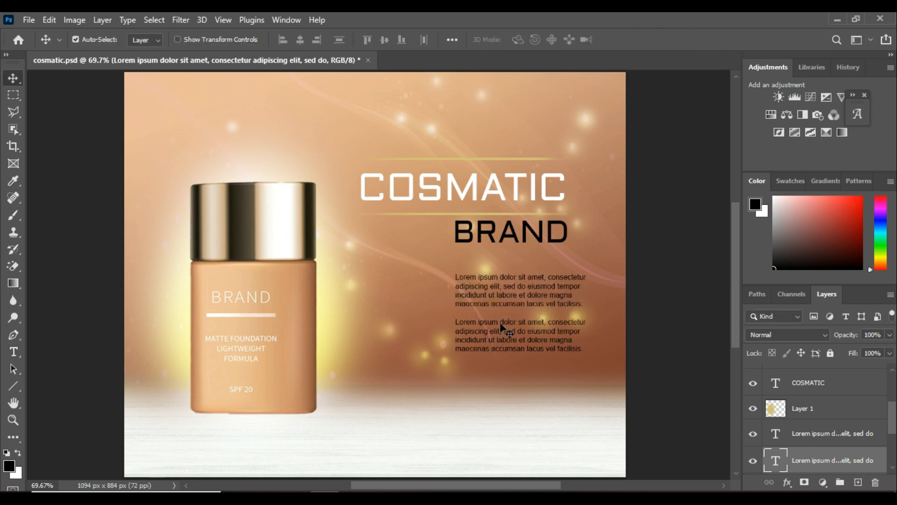
Nudge the lower Lorem ipsum paragraph up to narrow the gap between the two paragraphs
{"action": "left_click", "coordinate": [500, 322]}
{"action": "key", "text": "Up"}
{"action": "key", "text": "Up"}
{"action": "key", "text": "Up"}
{"action": "key", "text": "Up"}
{"action": "key", "text": "Up"}
{"action": "key", "text": "Up"}
{"action": "key", "text": "Up"}
{"action": "key", "text": "Up"}
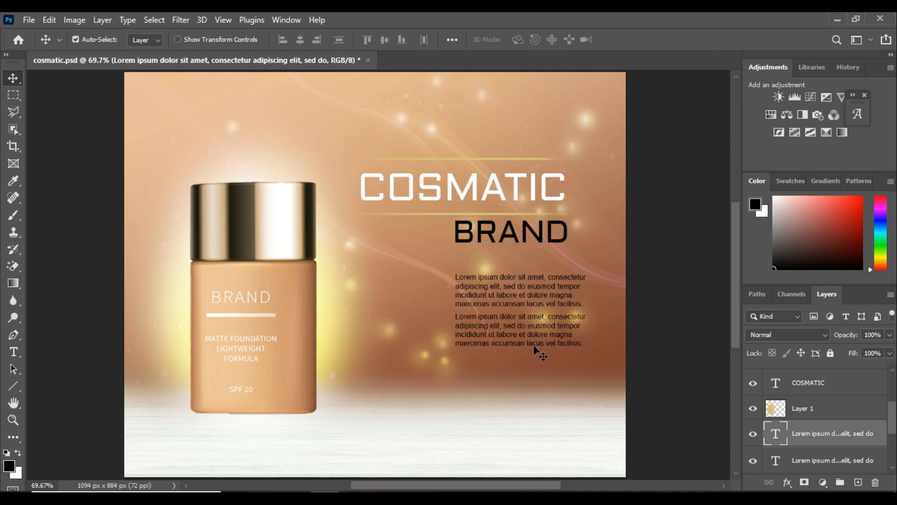
Set the background color to light gray and fill both Lorem ipsum paragraphs with it
{"action": "left_click", "coordinate": [14, 464]}
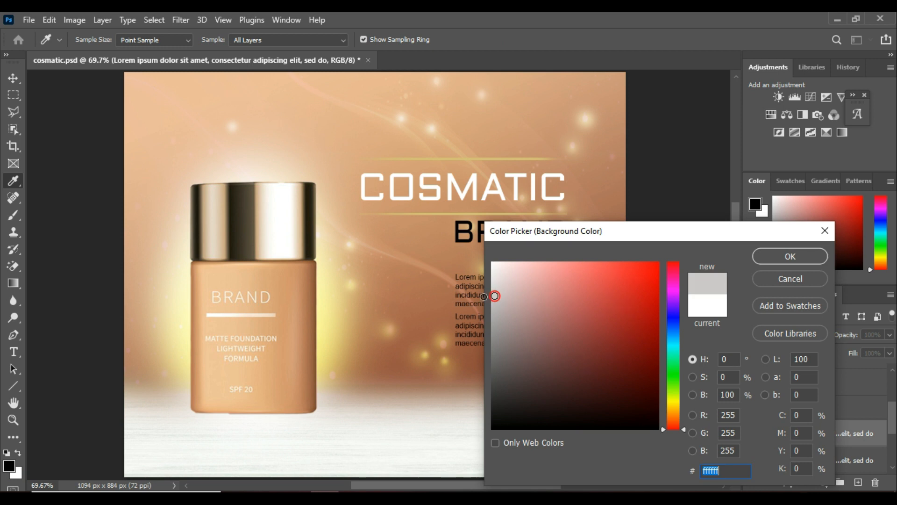
{"action": "left_click", "coordinate": [807, 258]}
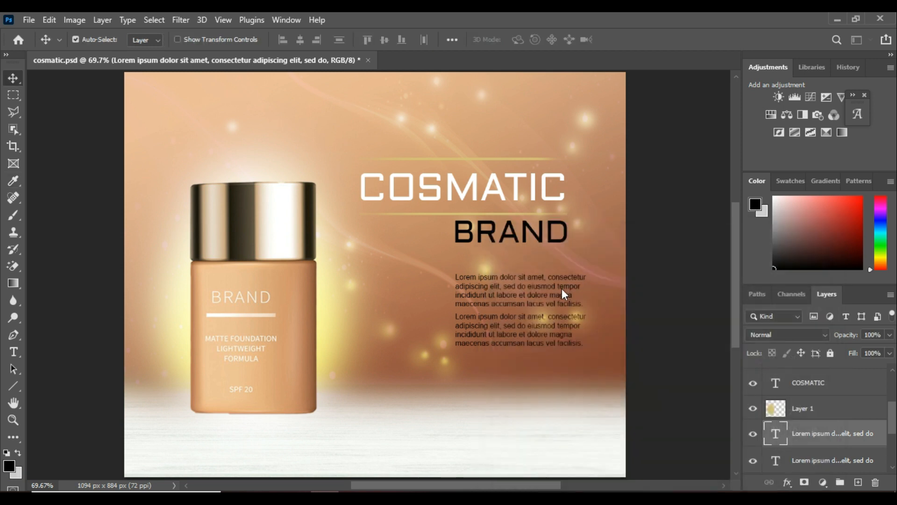
{"action": "left_click", "coordinate": [554, 286]}
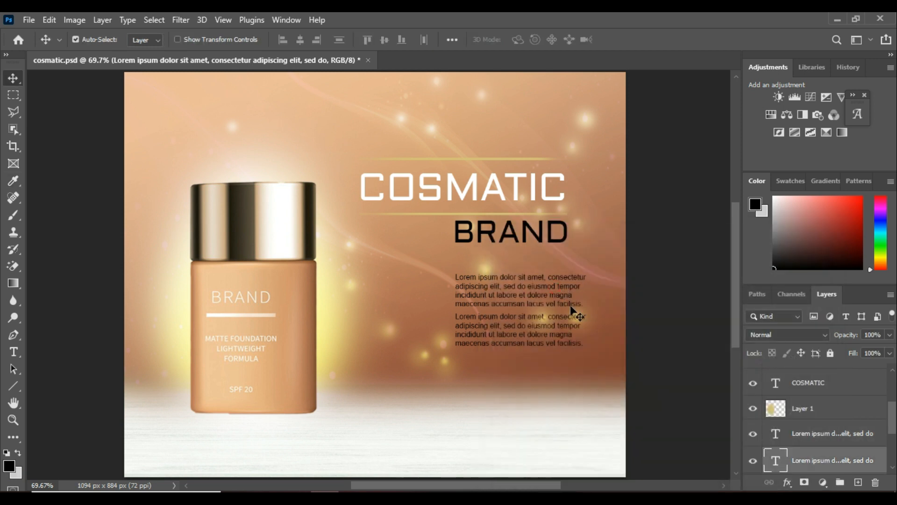
{"action": "left_click", "coordinate": [569, 319], "text": "ctrl"}
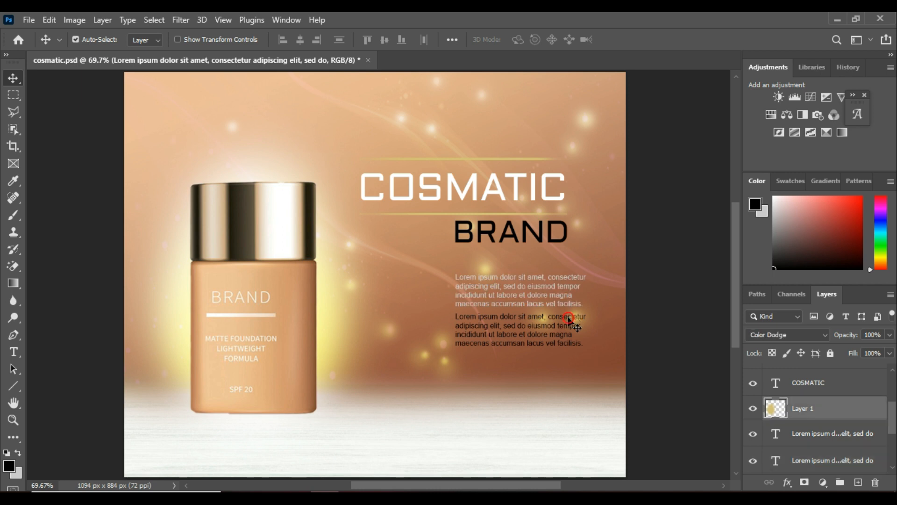
{"action": "key", "text": "ctrl+z"}
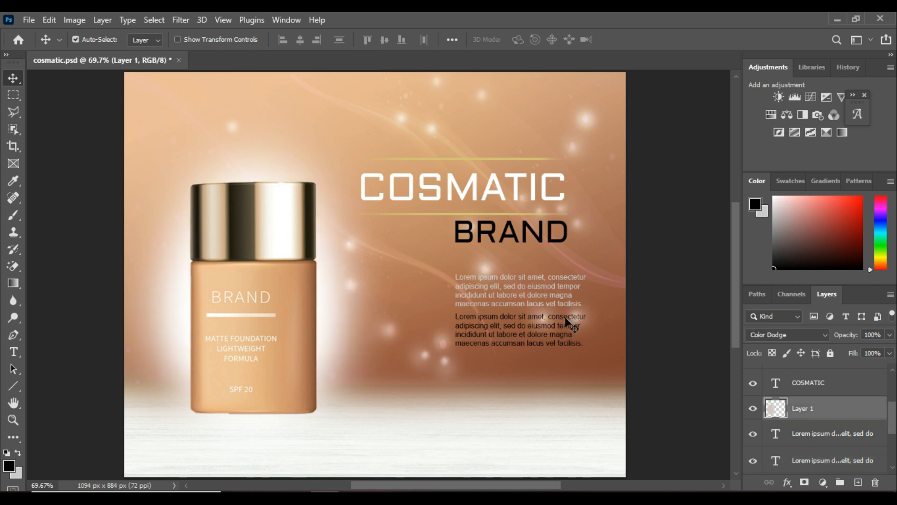
{"action": "key", "text": "ctrl+shift+z"}
{"action": "left_click", "coordinate": [521, 328]}
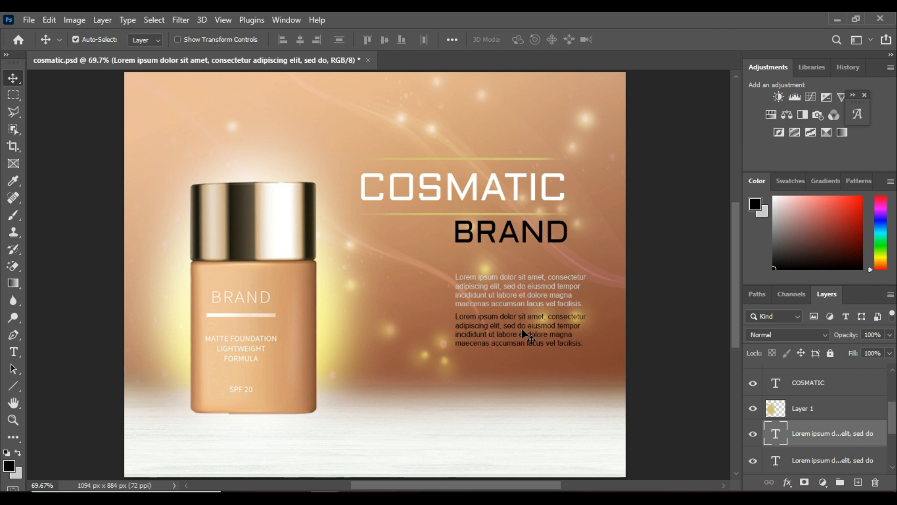
{"action": "left_click", "coordinate": [692, 291], "text": "ctrl"}
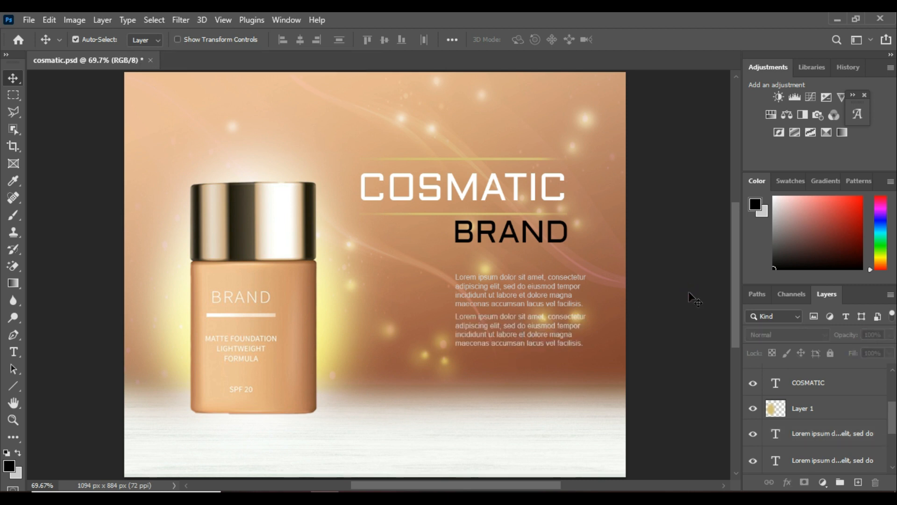
Touch up the fade at the lower gold line's left end by brushing black on its layer mask
{"action": "left_click", "coordinate": [514, 214]}
{"action": "left_click", "coordinate": [807, 378]}
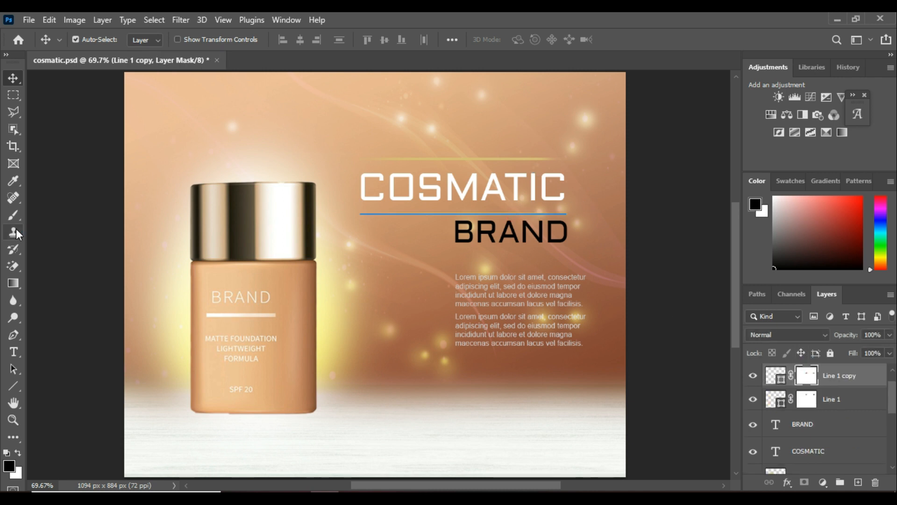
{"action": "key", "text": "b"}
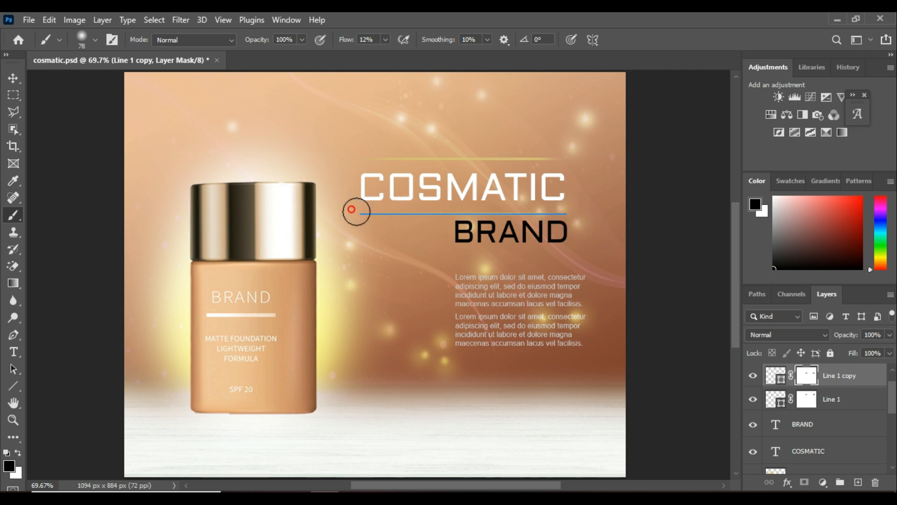
{"action": "left_click", "coordinate": [13, 77]}
{"action": "left_click", "coordinate": [666, 257]}
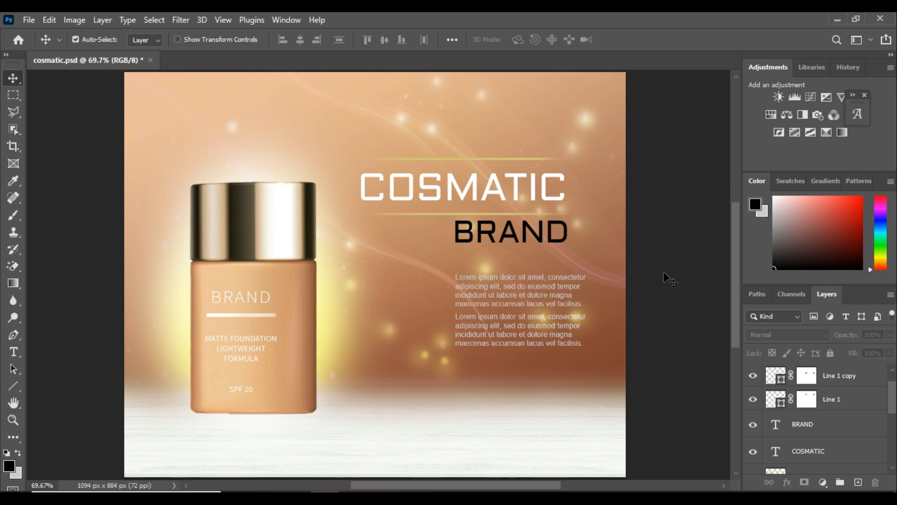
Duplicate the foundation bottle layer and flip the copy vertically with Free Transform
{"action": "left_click", "coordinate": [281, 352]}
{"action": "left_click_drag", "start_coordinate": [835, 377], "coordinate": [859, 482]}
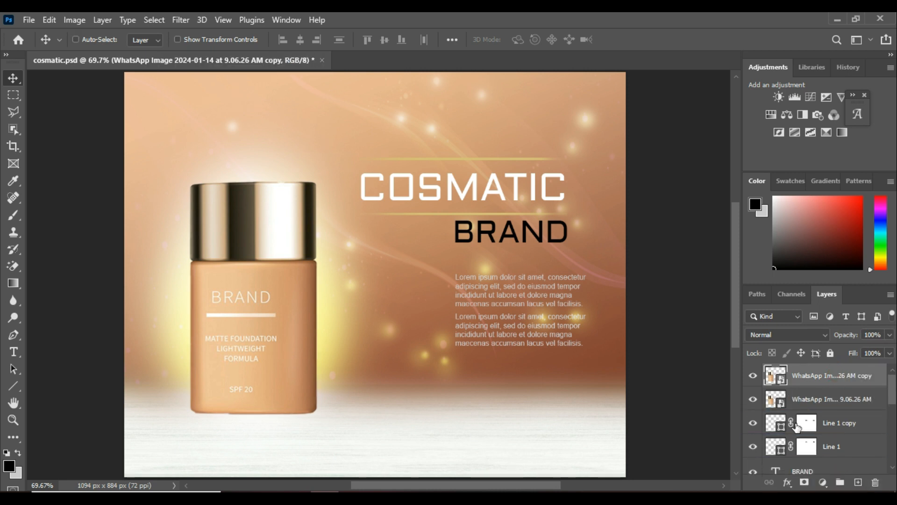
{"action": "key", "text": "ctrl+t"}
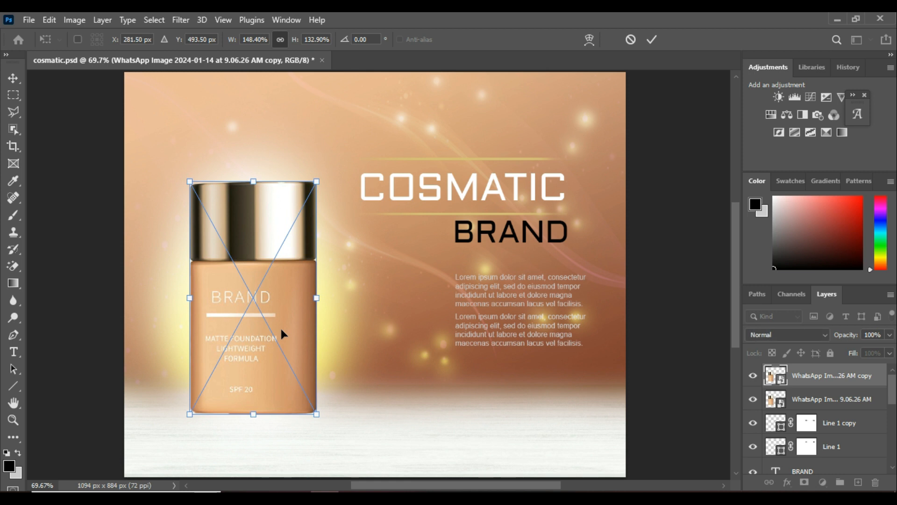
{"action": "right_click", "coordinate": [281, 329]}
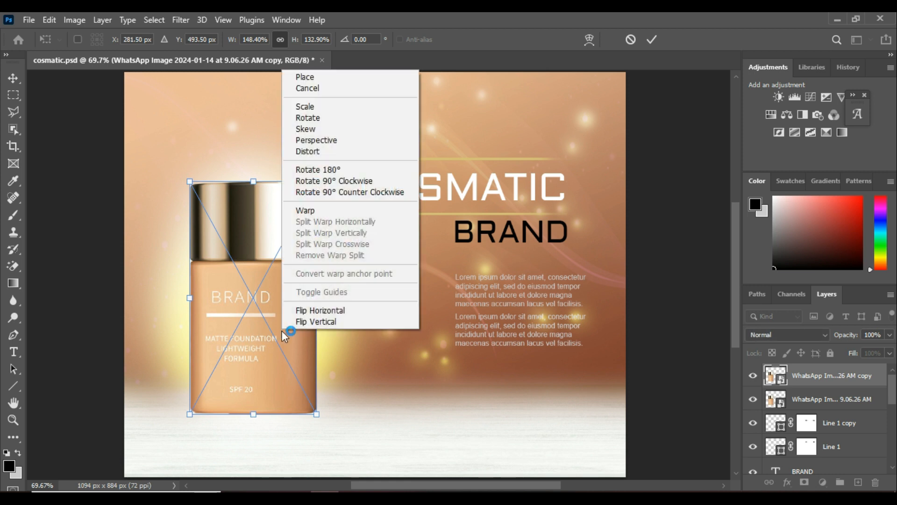
{"action": "left_click", "coordinate": [313, 324]}
Move the flipped bottle copy directly beneath the original so their bases meet, and apply the transform
{"action": "left_click_drag", "start_coordinate": [273, 287], "coordinate": [271, 337]}
{"action": "scroll", "coordinate": [440, 291], "scroll_direction": "up", "scroll_amount": 5}
{"action": "key", "text": "Up"}
{"action": "key", "text": "Up"}
{"action": "key", "text": "Up"}
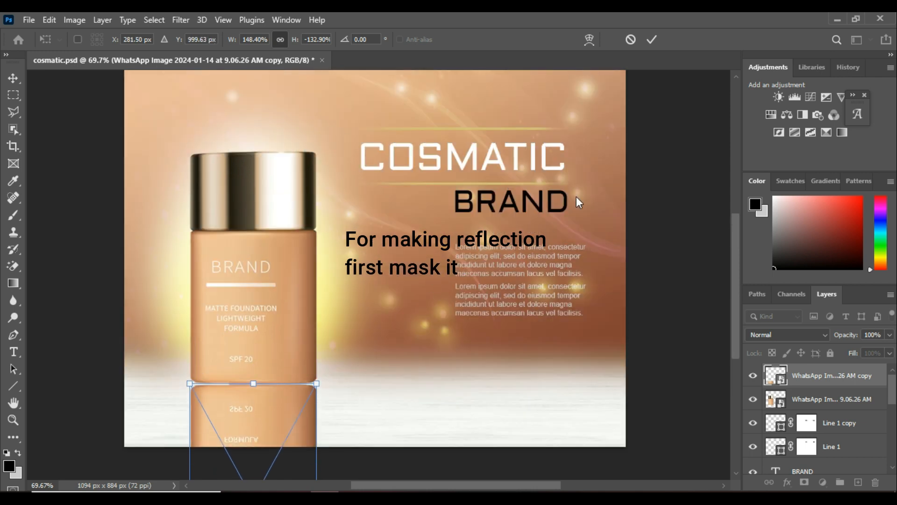
{"action": "left_click", "coordinate": [652, 39]}
{"action": "scroll", "coordinate": [455, 329], "scroll_direction": "up", "scroll_amount": 1}
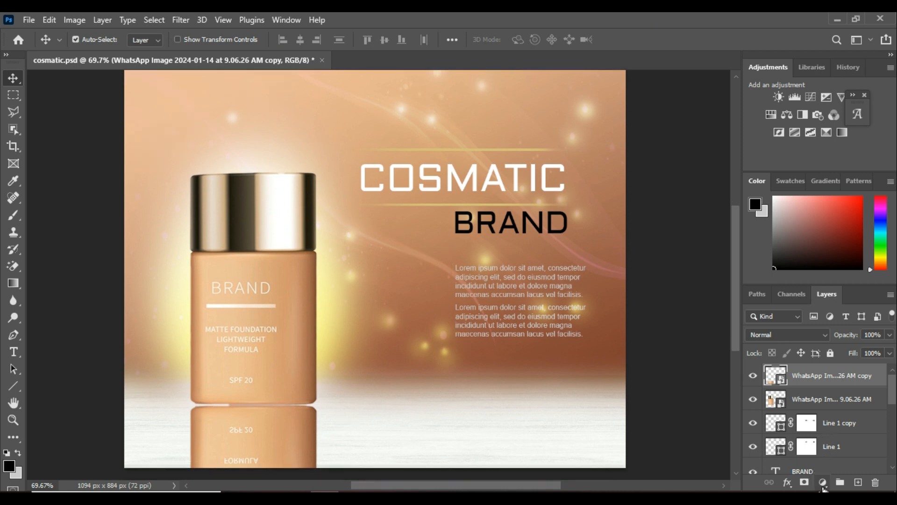
Add a layer mask to the flipped bottle copy and fade its lower part out with a black-to-white linear gradient
{"action": "left_click", "coordinate": [803, 483]}
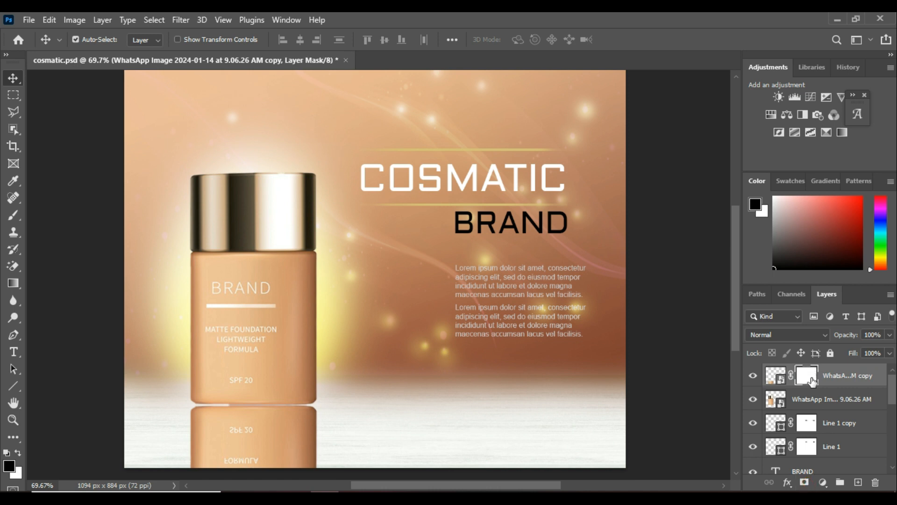
{"action": "left_click", "coordinate": [12, 285]}
{"action": "left_click_drag", "start_coordinate": [260, 398], "coordinate": [258, 422]}
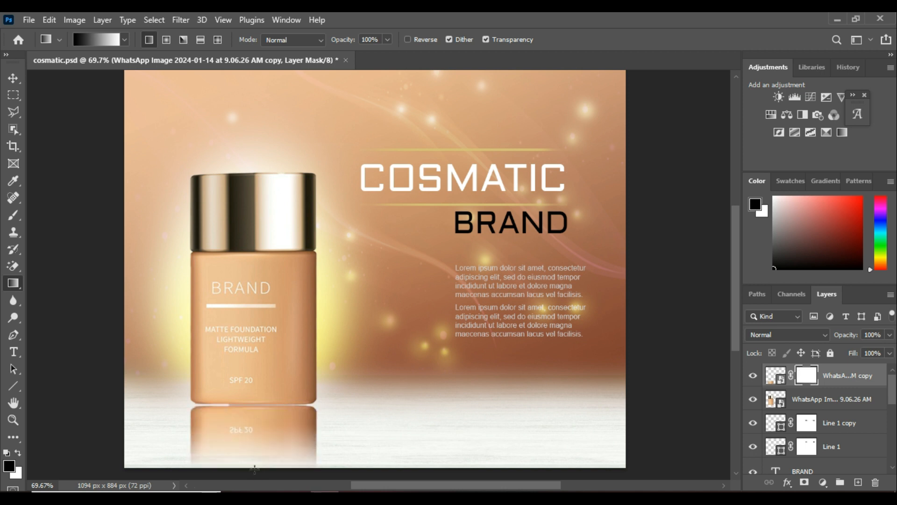
{"action": "scroll", "coordinate": [270, 457], "scroll_direction": "down", "scroll_amount": 1}
{"action": "left_click_drag", "start_coordinate": [255, 452], "coordinate": [256, 371]}
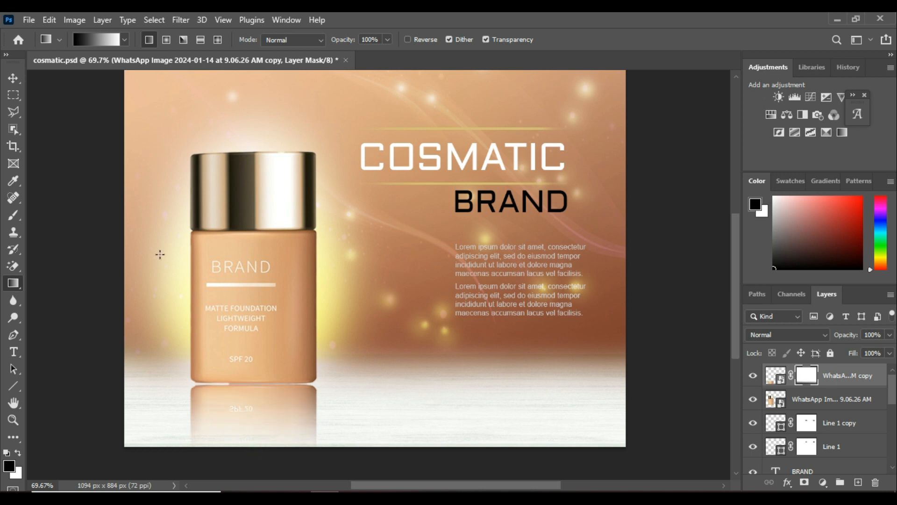
Reduce the reflection layer's fill to 61% and compare the design with the reflection hidden and shown
{"action": "left_click", "coordinate": [13, 80]}
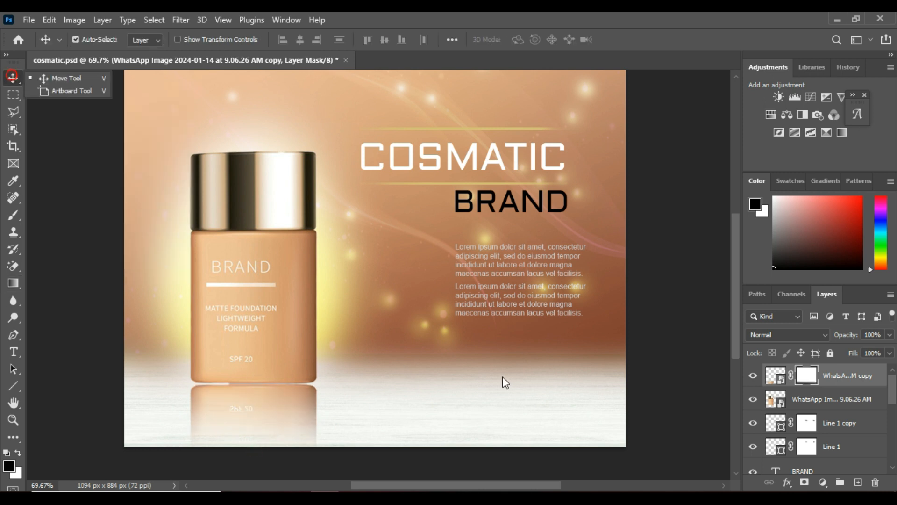
{"action": "left_click_drag", "start_coordinate": [853, 358], "coordinate": [852, 358]}
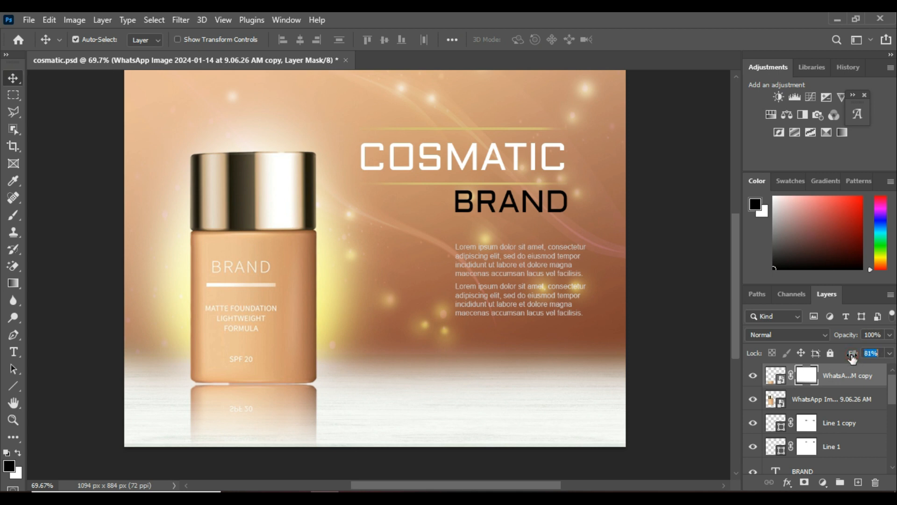
{"action": "scroll", "coordinate": [661, 352], "scroll_direction": "up", "scroll_amount": 2}
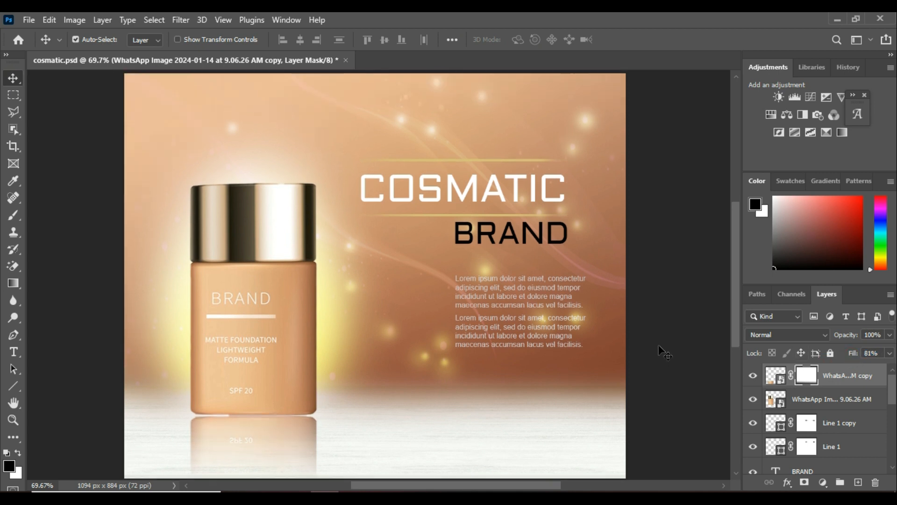
{"action": "left_click_drag", "start_coordinate": [853, 354], "coordinate": [851, 358]}
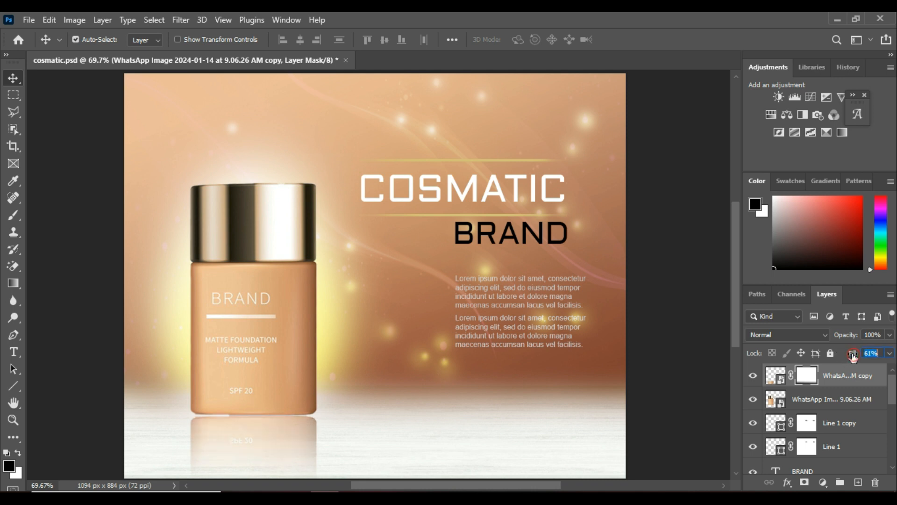
{"action": "right_click", "coordinate": [18, 79]}
{"action": "left_click", "coordinate": [753, 376]}
{"action": "left_click", "coordinate": [753, 377]}
Outline the thin strip along the original bottle's bottom edge with the Polygonal Lasso, delete it from that layer, and deselect
{"action": "left_click", "coordinate": [775, 401]}
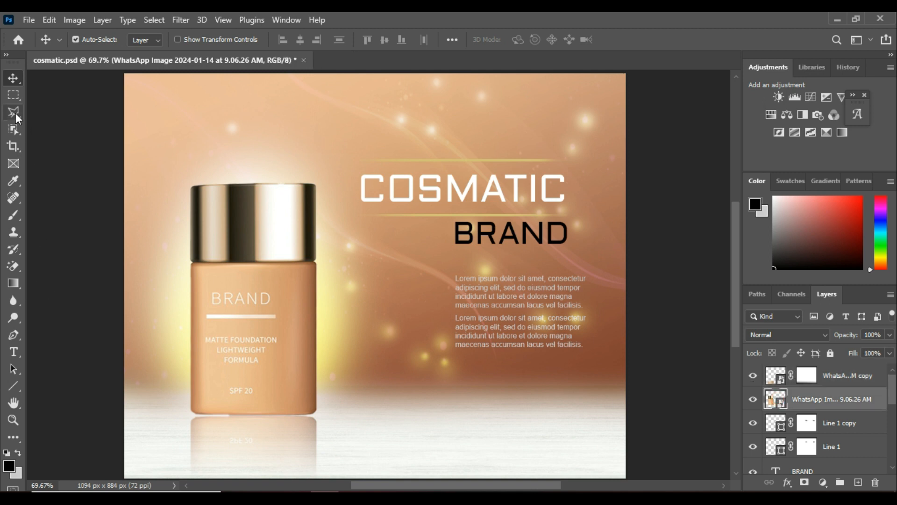
{"action": "left_click", "coordinate": [14, 112]}
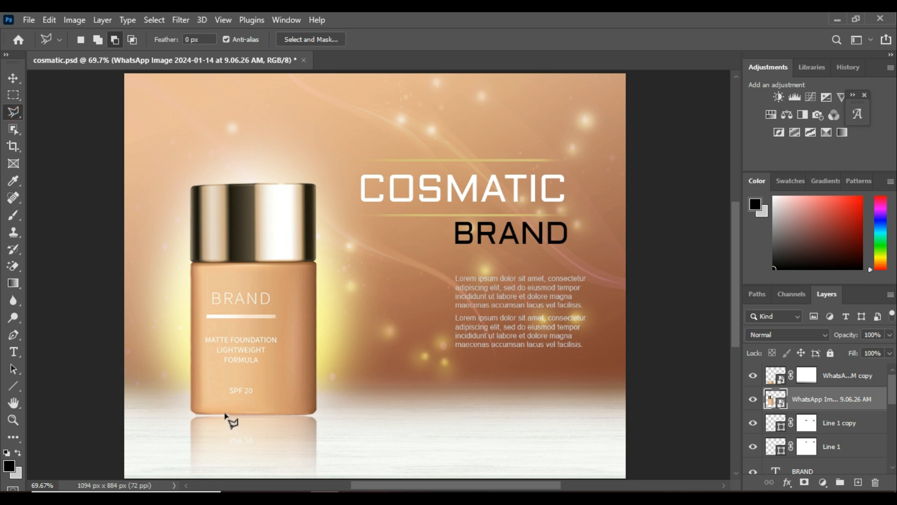
{"action": "left_click", "coordinate": [224, 414]}
{"action": "left_click", "coordinate": [314, 415]}
{"action": "left_click", "coordinate": [312, 425]}
{"action": "left_click", "coordinate": [215, 425]}
{"action": "left_click", "coordinate": [227, 415]}
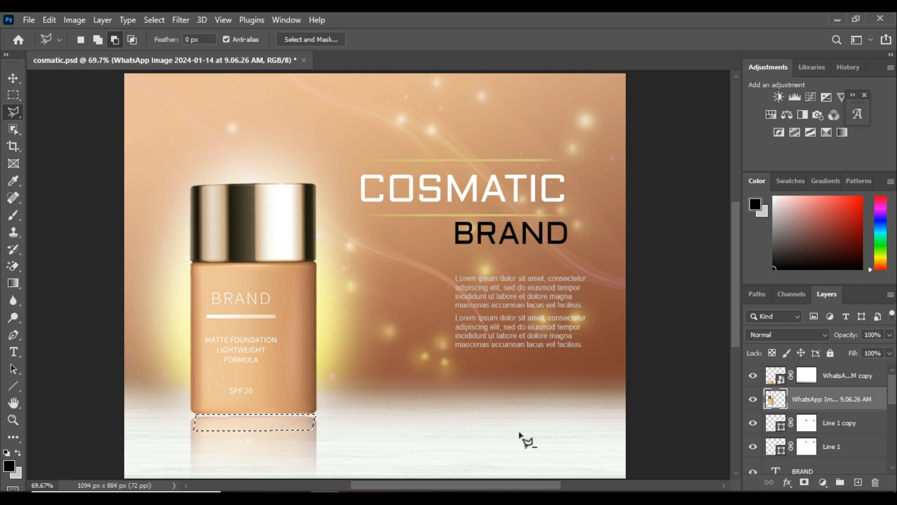
{"action": "key", "text": "ctrl+d"}
{"action": "left_click", "coordinate": [17, 78]}
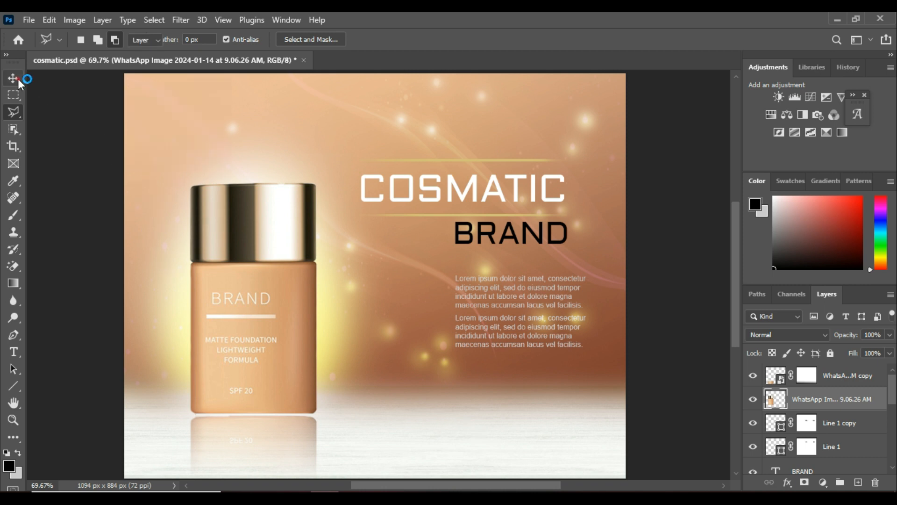
Nudge the reflection layer up to close the gap beneath the bottle's base
{"action": "left_click", "coordinate": [264, 444]}
{"action": "key", "text": "Up"}
{"action": "key", "text": "Up"}
{"action": "key", "text": "Up"}
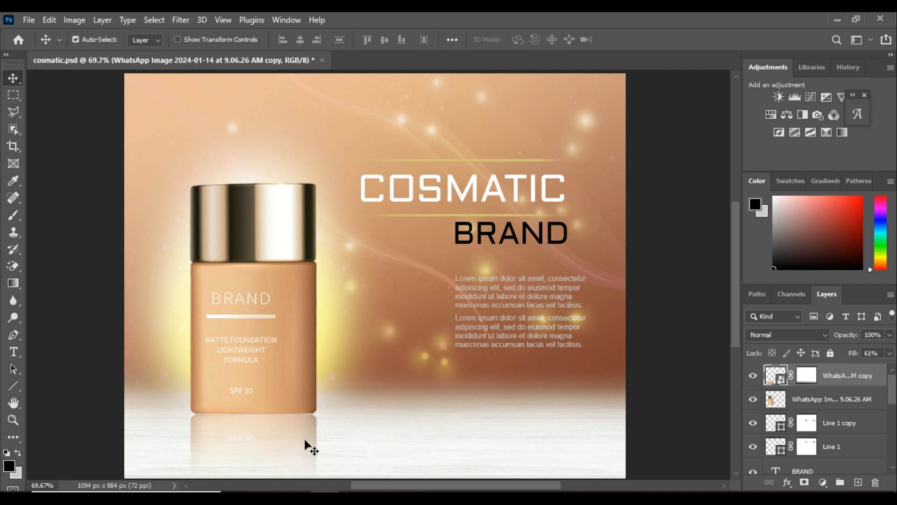
{"action": "left_click", "coordinate": [293, 386]}
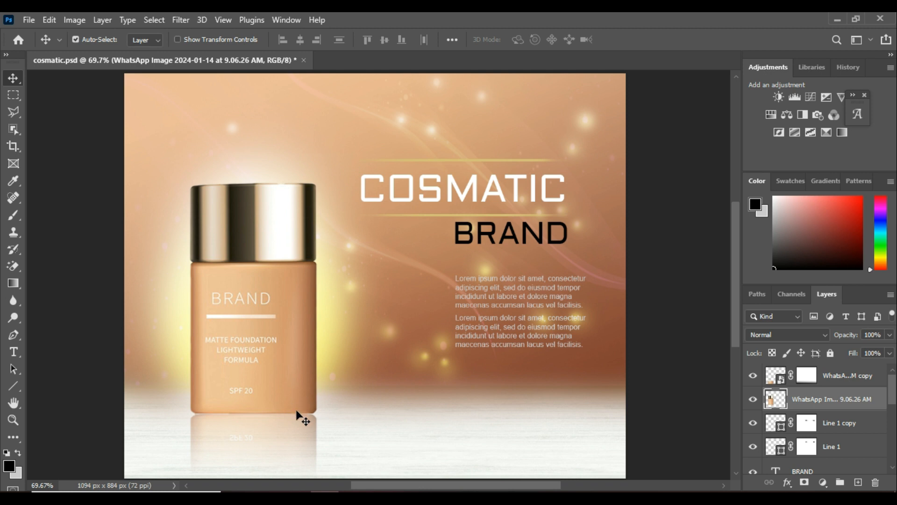
{"action": "left_click", "coordinate": [291, 438]}
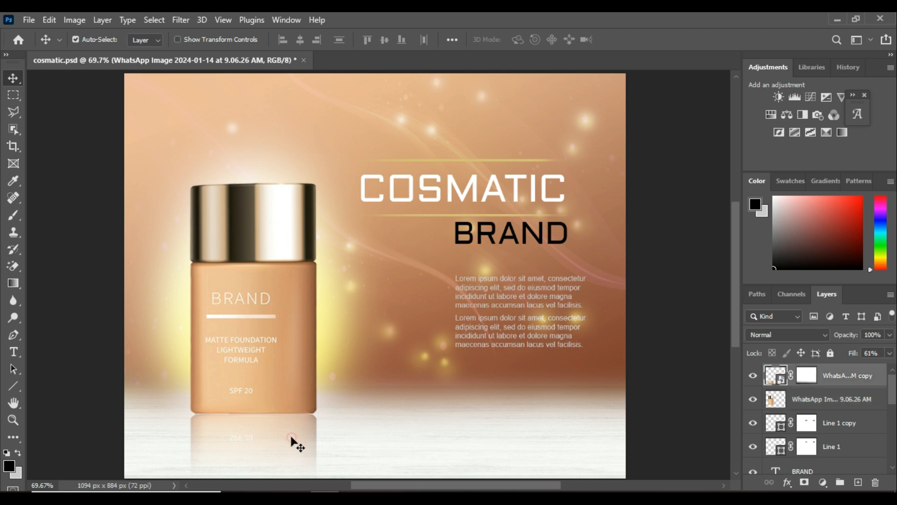
{"action": "left_click", "coordinate": [282, 378]}
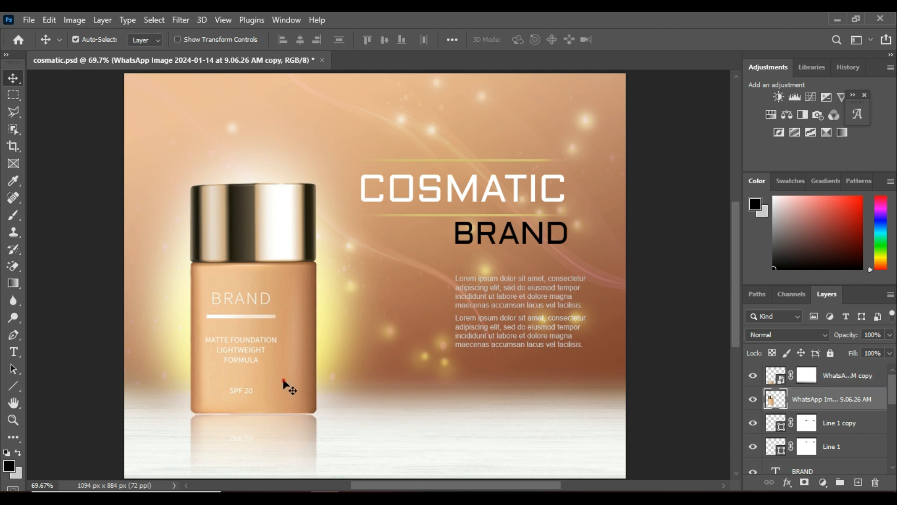
Create a new empty layer beneath both bottle layers and place the original bottle layer above its reflection
{"action": "left_click", "coordinate": [807, 423]}
{"action": "left_click", "coordinate": [859, 483]}
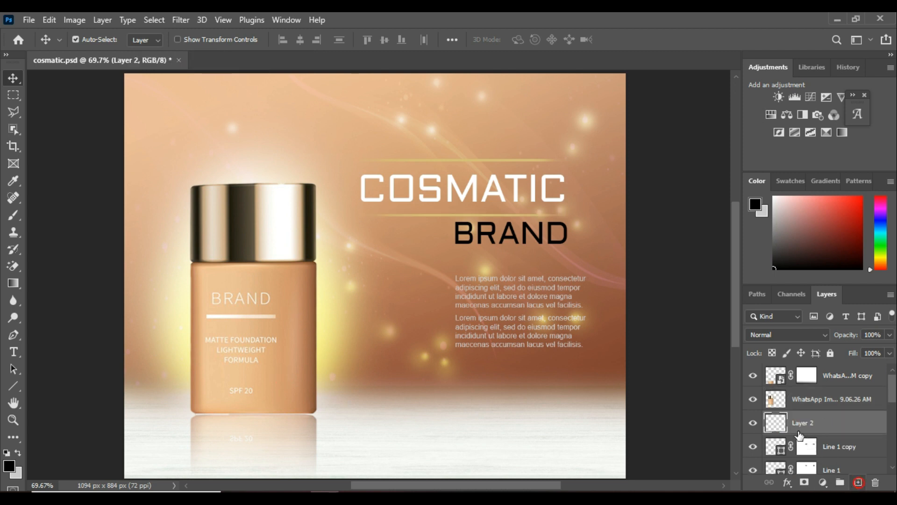
{"action": "left_click", "coordinate": [13, 215]}
{"action": "left_click", "coordinate": [11, 214]}
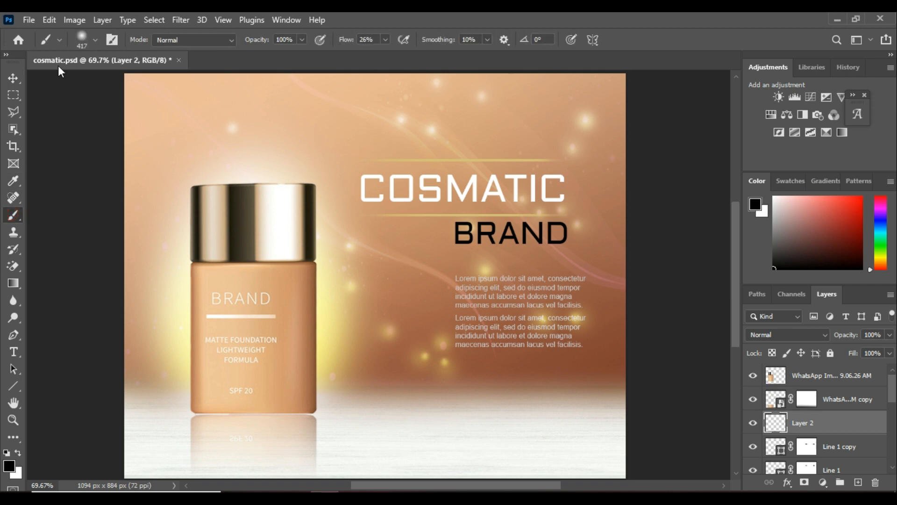
Flatten the 417 px Soft Round brush tip into a thin horizontal ellipse and sample the bottle glow's pale yellow as foreground color
{"action": "left_click", "coordinate": [95, 40]}
{"action": "left_click_drag", "start_coordinate": [44, 103], "coordinate": [40, 87]}
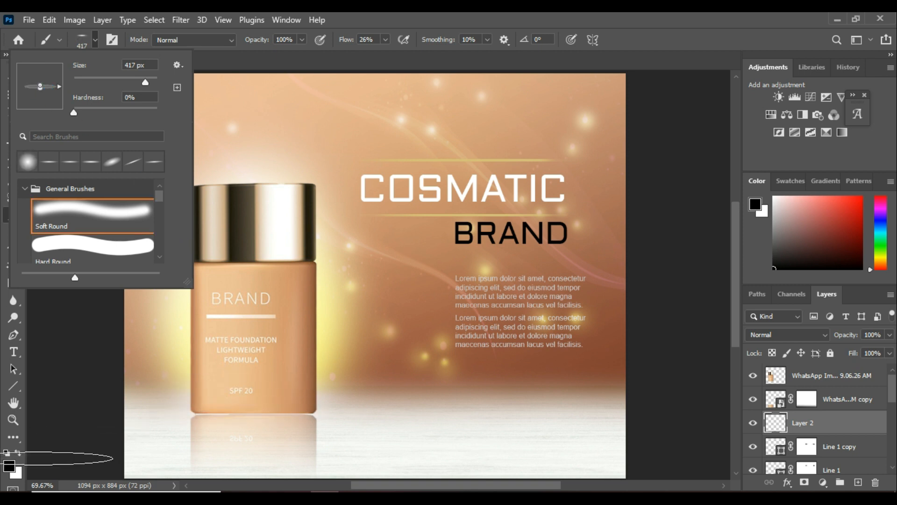
{"action": "left_click", "coordinate": [11, 466]}
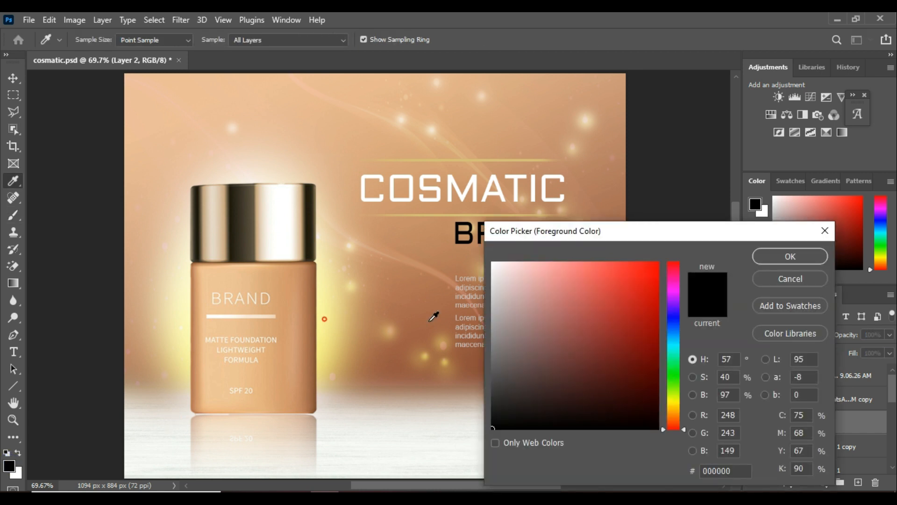
{"action": "left_click", "coordinate": [788, 257]}
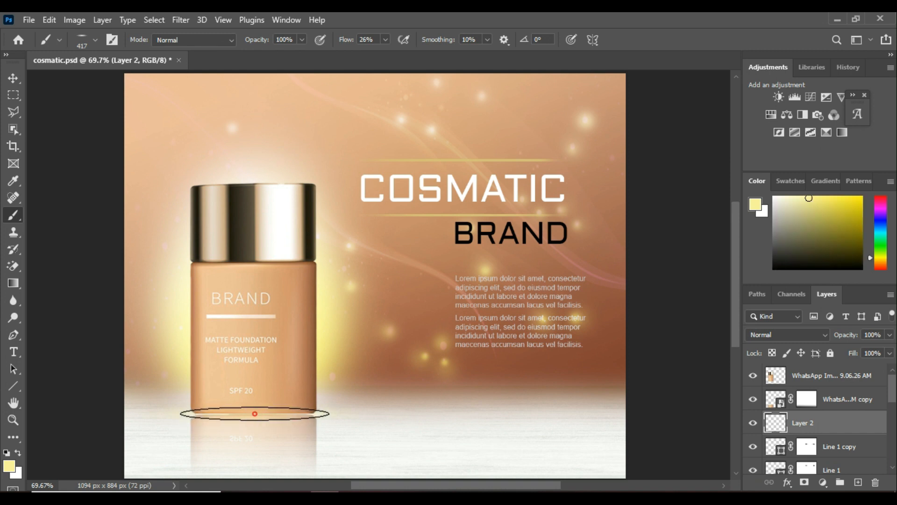
Paint a pale yellow glow around the bottle's base on the new layer with repeated dabs, and deselect the layer
{"action": "left_click", "coordinate": [255, 414]}
{"action": "left_click", "coordinate": [256, 415]}
{"action": "left_click", "coordinate": [257, 415]}
{"action": "left_click", "coordinate": [257, 416]}
{"action": "left_click", "coordinate": [257, 414]}
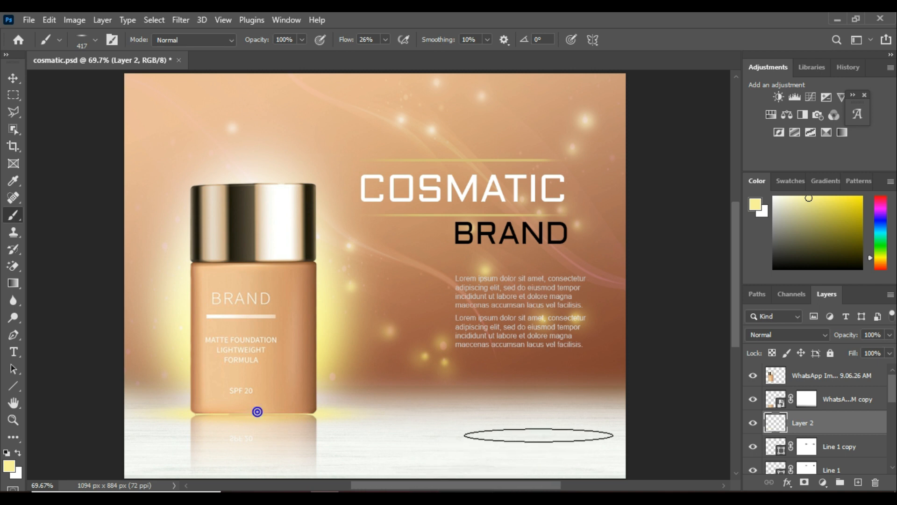
{"action": "left_click", "coordinate": [260, 412]}
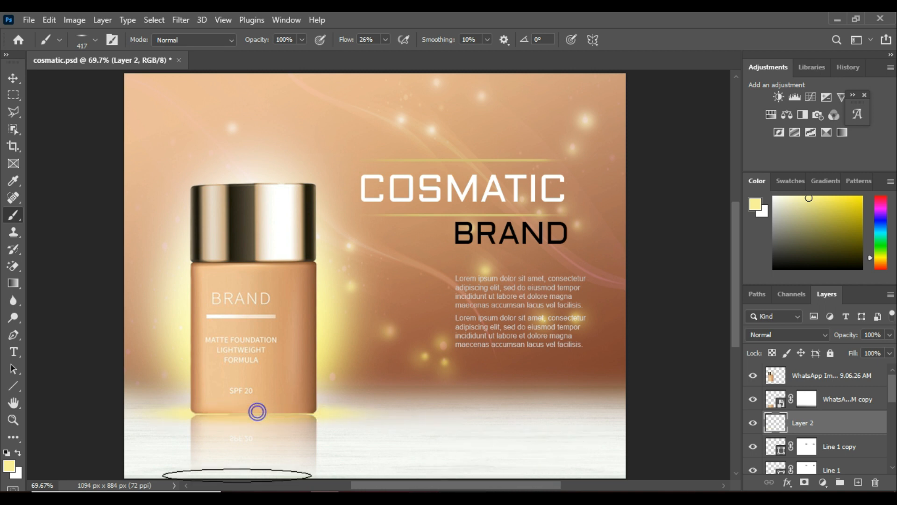
{"action": "left_click", "coordinate": [11, 78]}
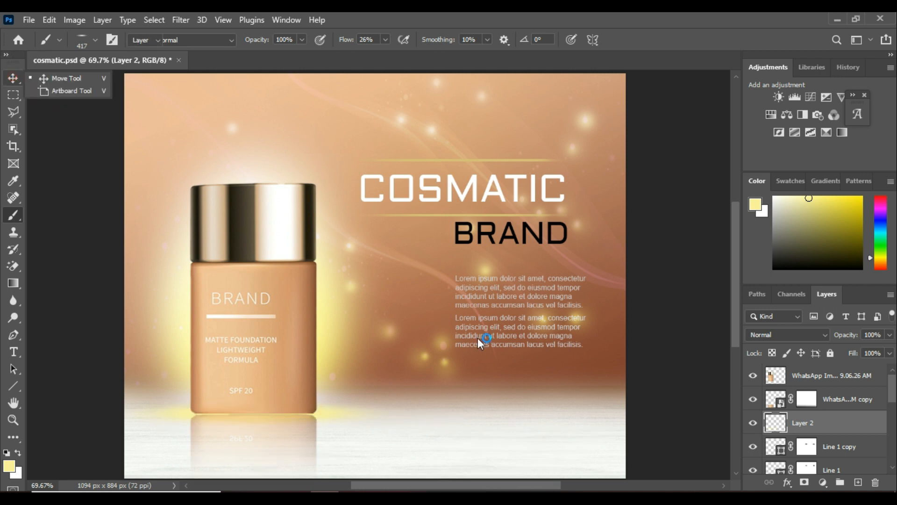
{"action": "left_click", "coordinate": [692, 368]}
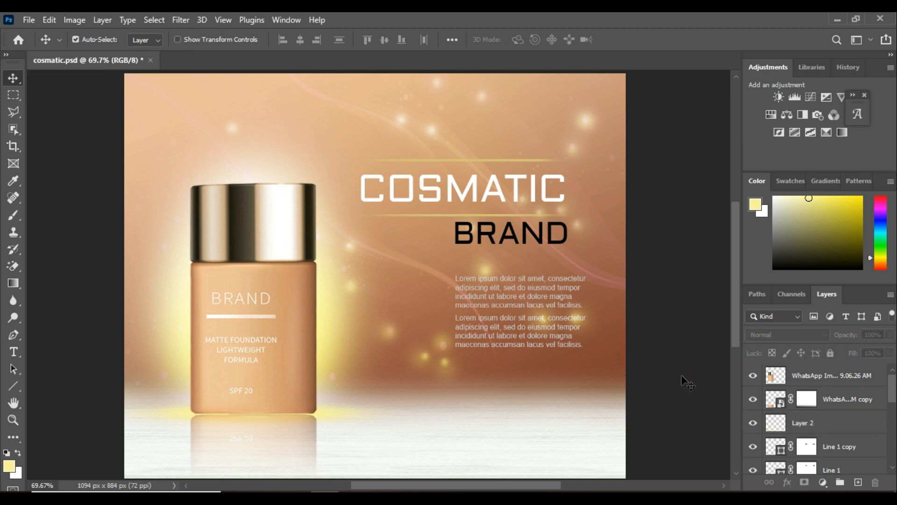